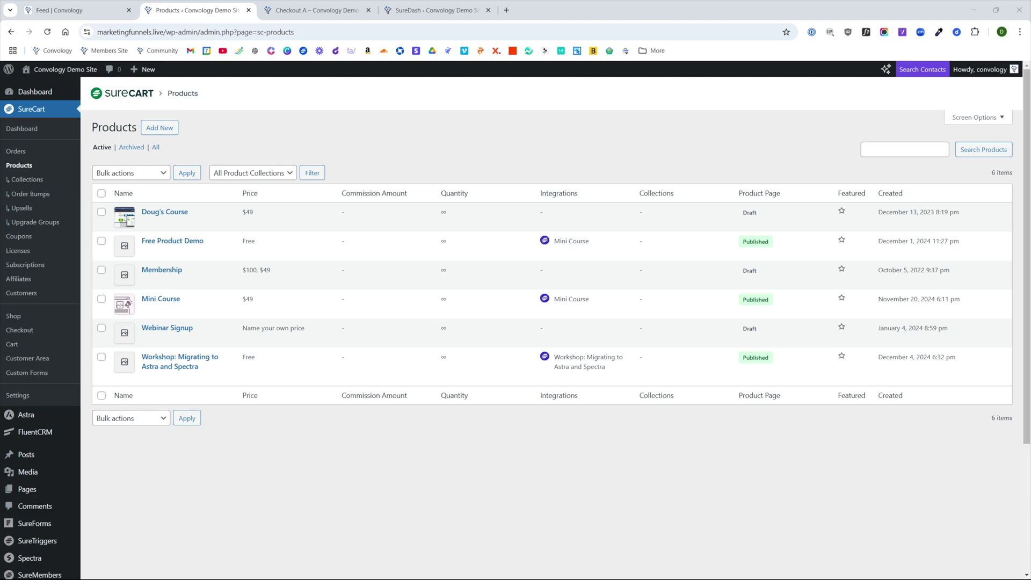
# - Create the product 'Special Product A' and scroll down to its Pricing section
pyautogui.click(159, 127)
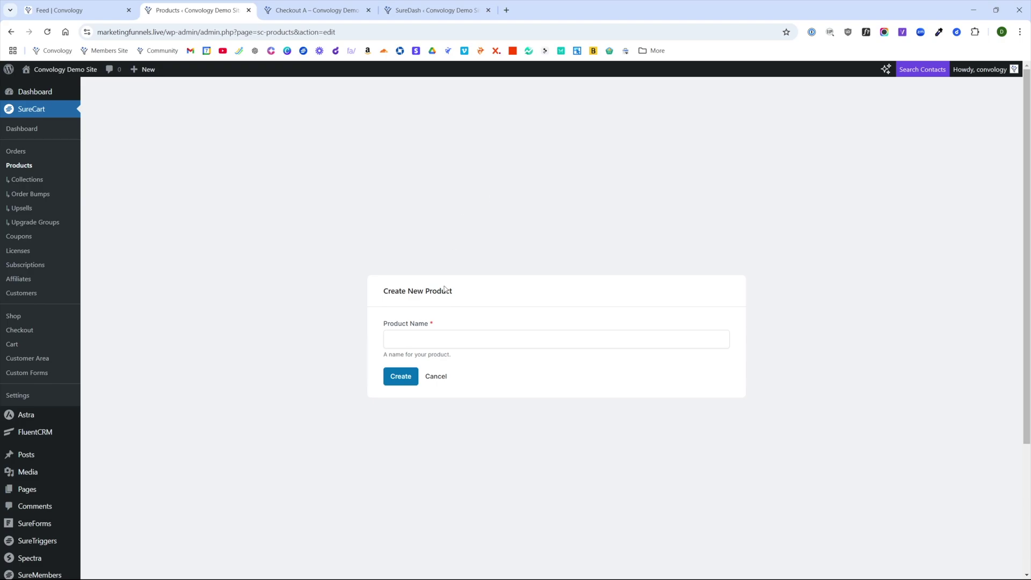
pyautogui.click(408, 339)
pyautogui.write('Special Product A')
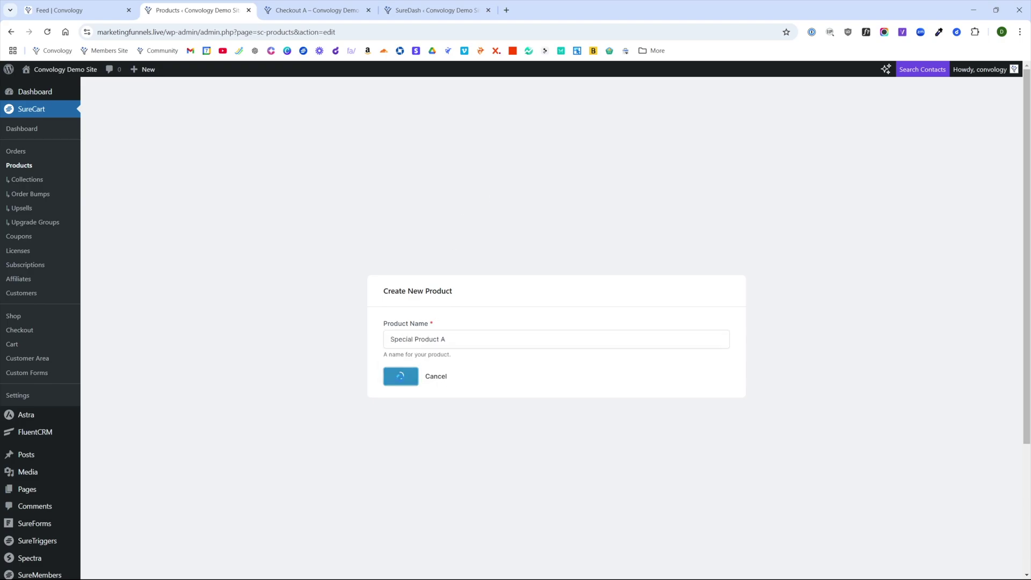
pyautogui.click(401, 376)
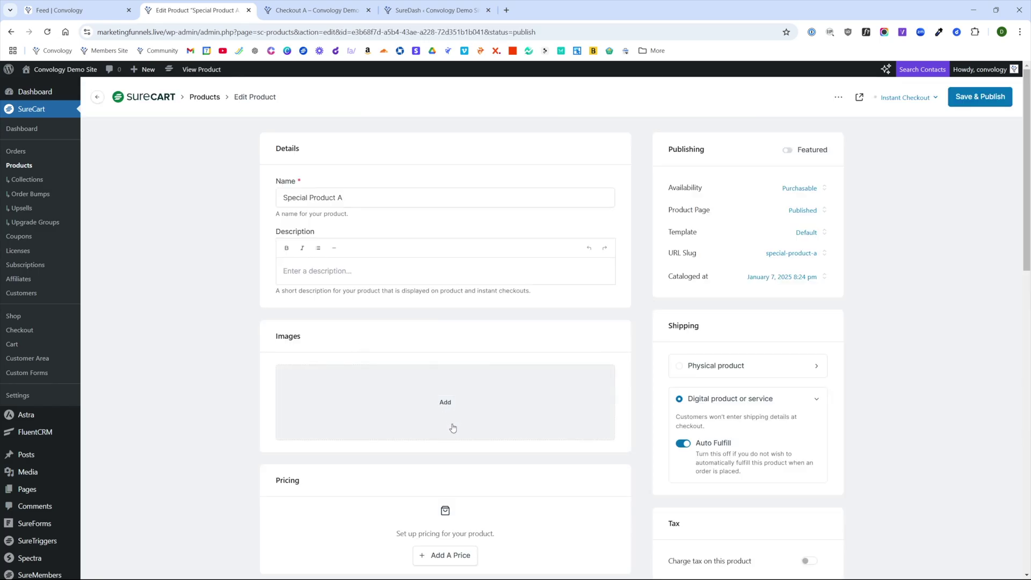
pyautogui.scroll(-3, 451, 424)
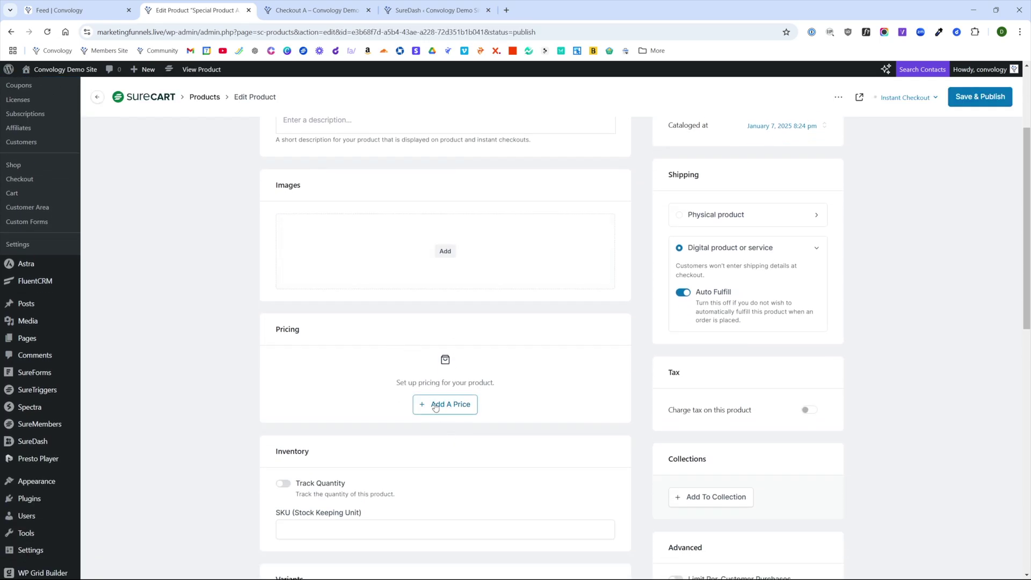
# - Add a $499 subscription price billed every 1 year, named Client Tech Membership
pyautogui.click(443, 405)
pyautogui.click(825, 218)
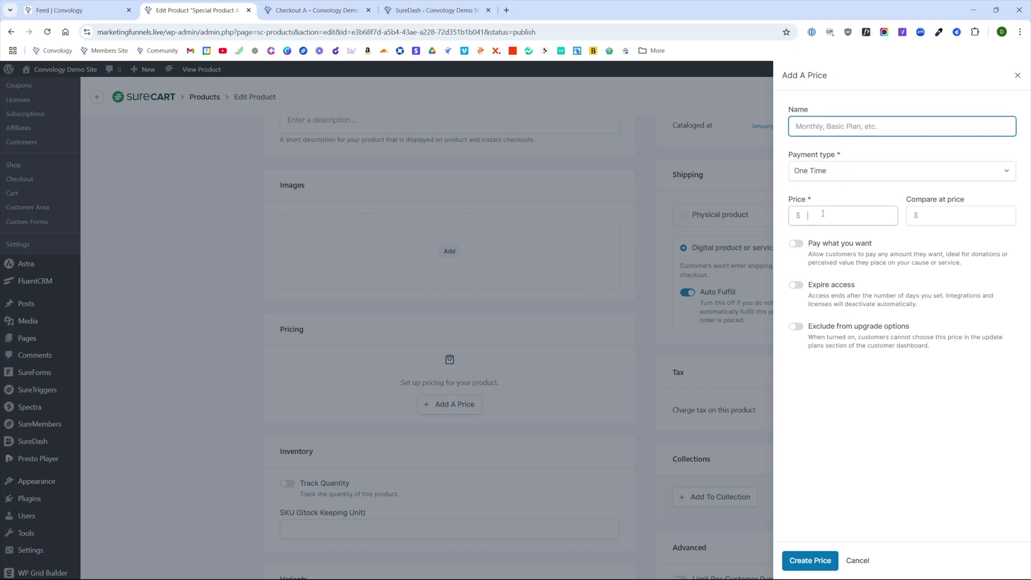
pyautogui.write('499')
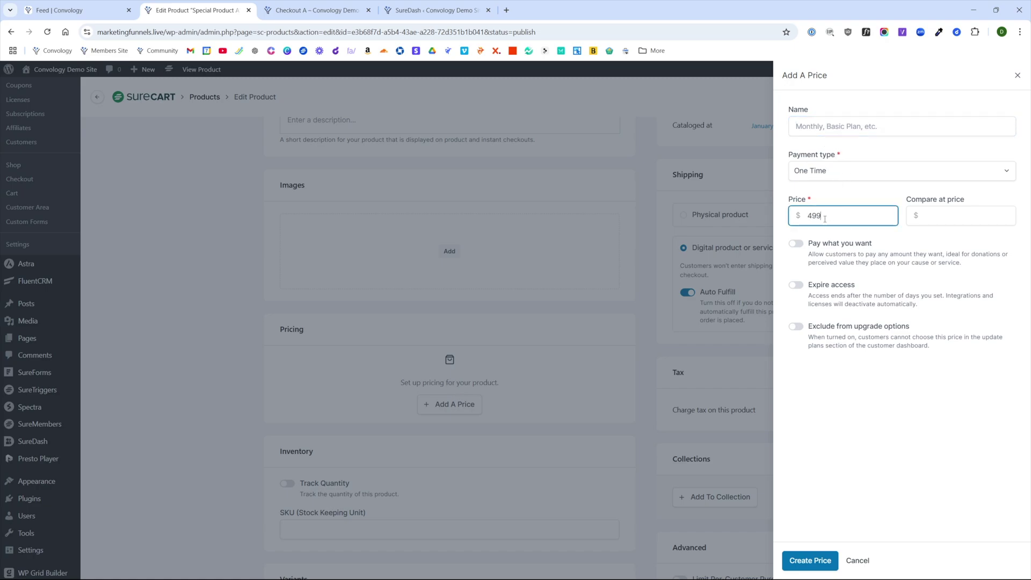
pyautogui.click(817, 169)
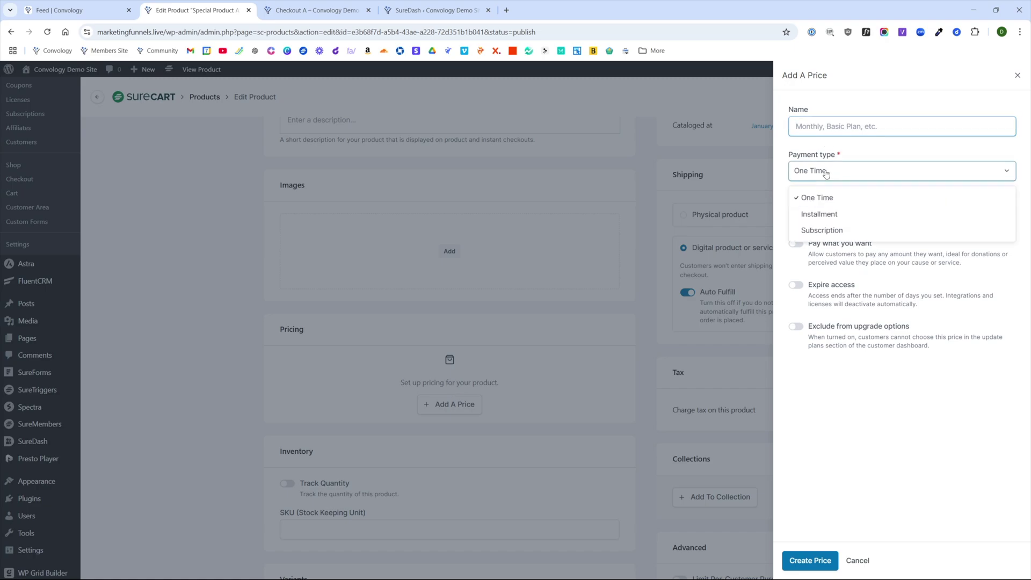
pyautogui.click(809, 234)
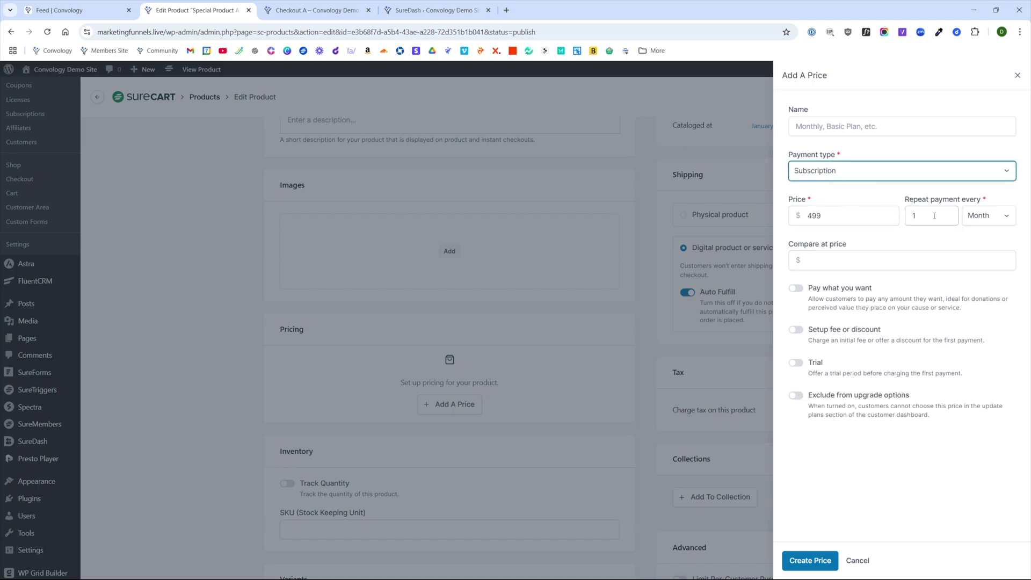
pyautogui.click(978, 216)
pyautogui.click(979, 290)
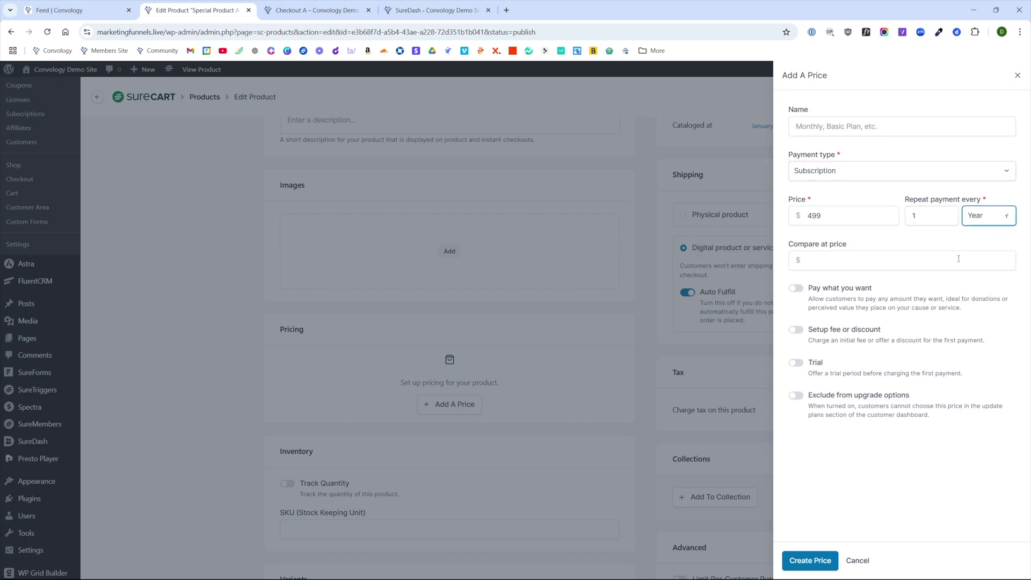
pyautogui.click(817, 125)
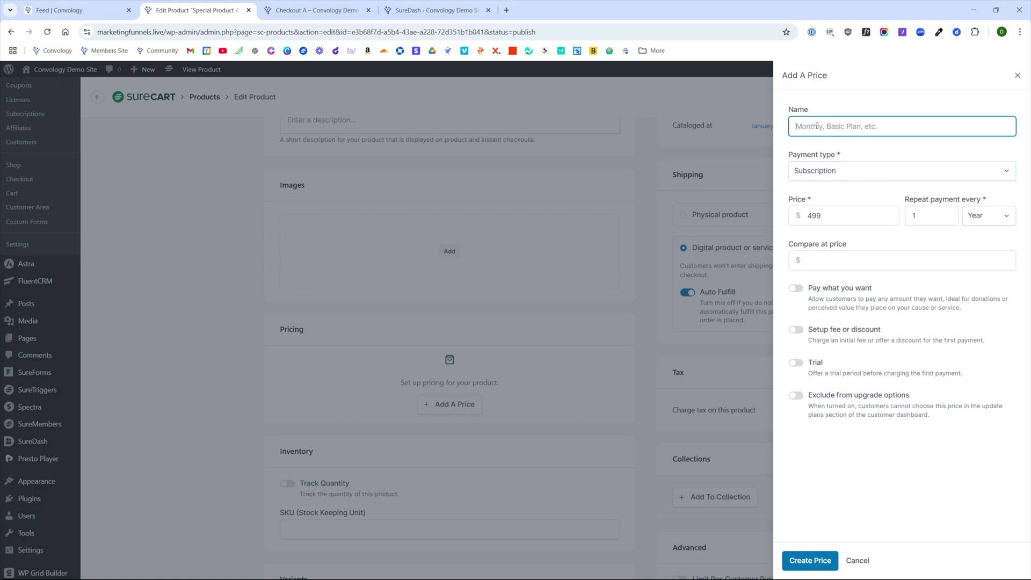
pyautogui.write('ClientTech Membership')
pyautogui.click(832, 478)
# - Exclude the price from upgrades, add a $1500 'Setup Fee', and create the price
pyautogui.click(803, 400)
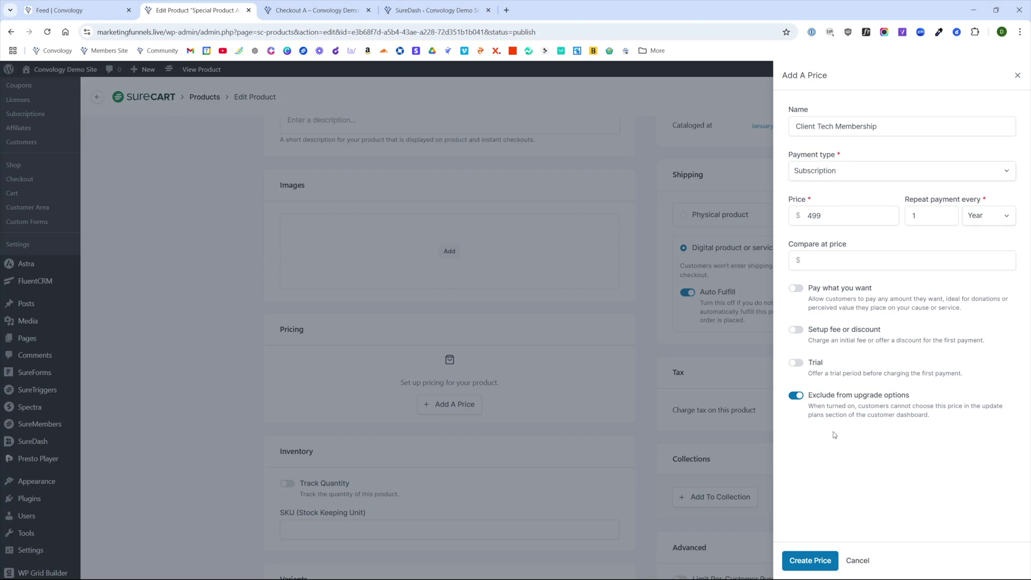
pyautogui.click(796, 330)
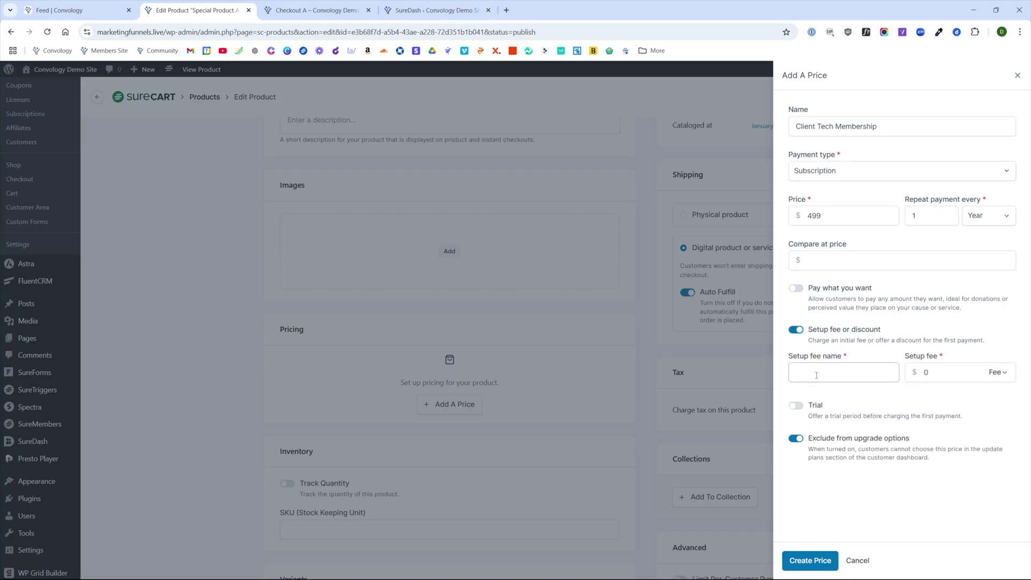
pyautogui.click(832, 372)
pyautogui.write('Setup Fee')
pyautogui.press('Tab')
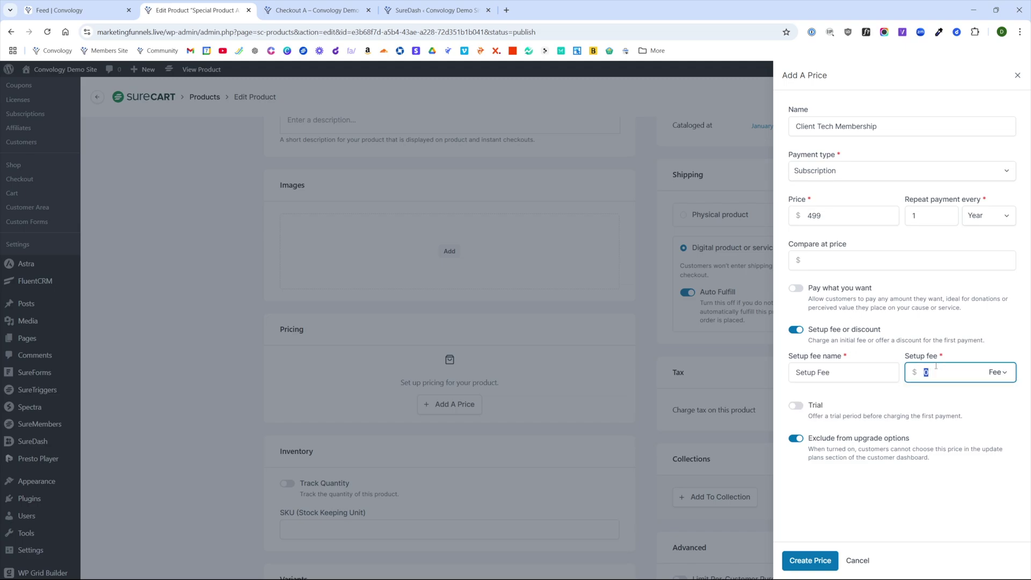
pyautogui.write('1500')
pyautogui.click(862, 397)
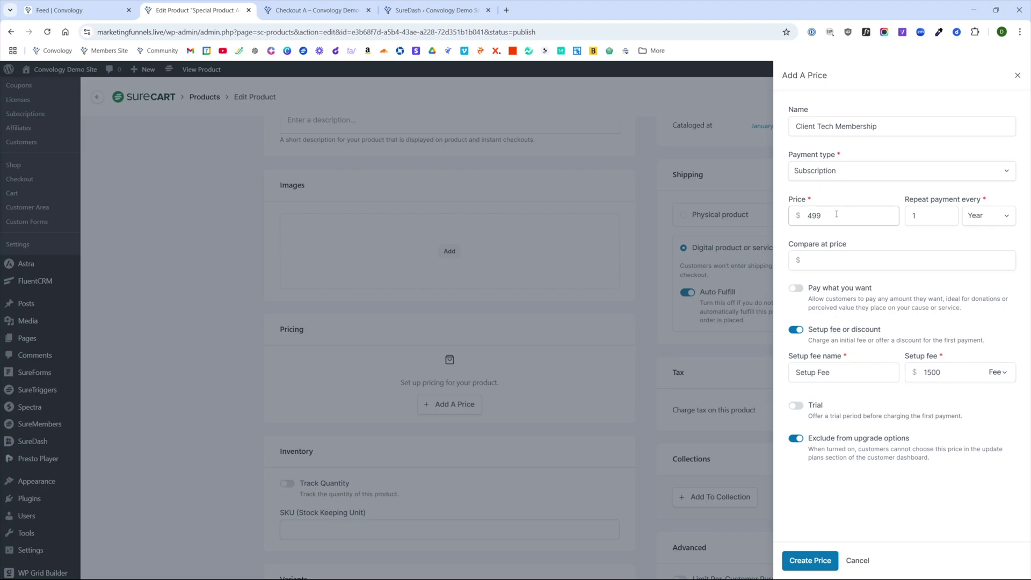
pyautogui.click(810, 567)
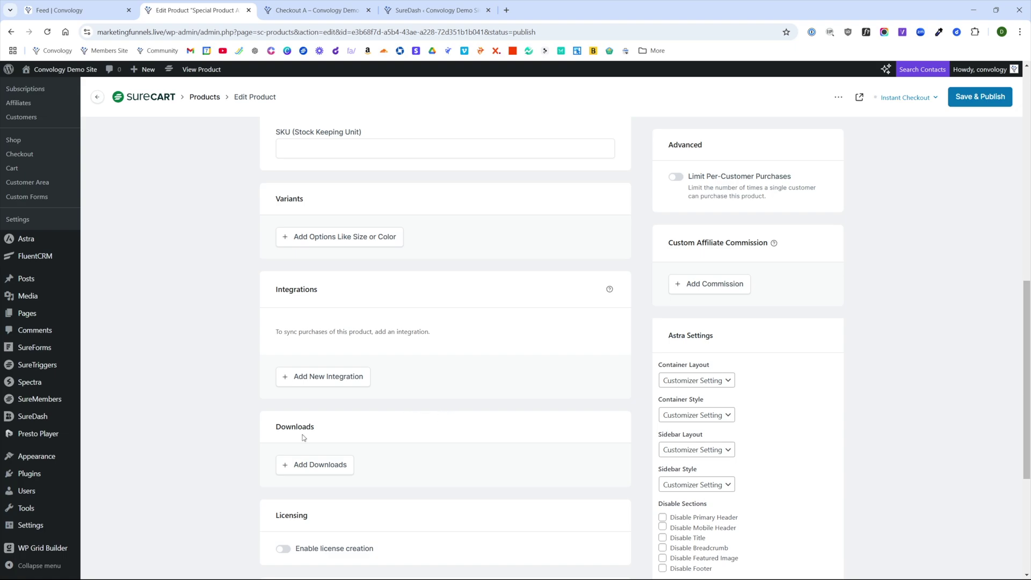
# - Save and publish Special Product A with its new yearly price
pyautogui.scroll(10, 304, 437)
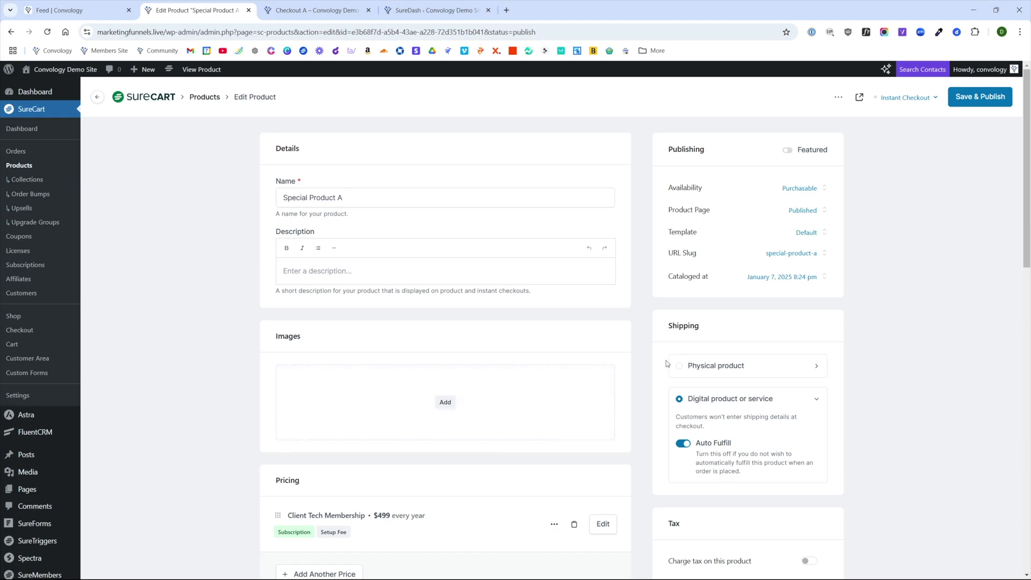
pyautogui.click(979, 99)
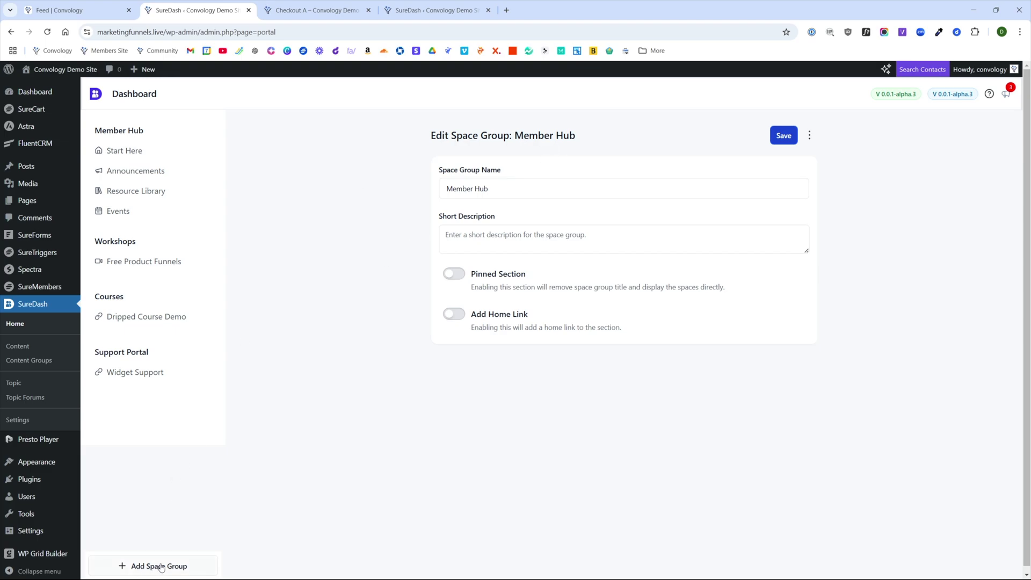
# - Delete the Widget Support space and begin adding a new space to Support Portal
pyautogui.click(140, 375)
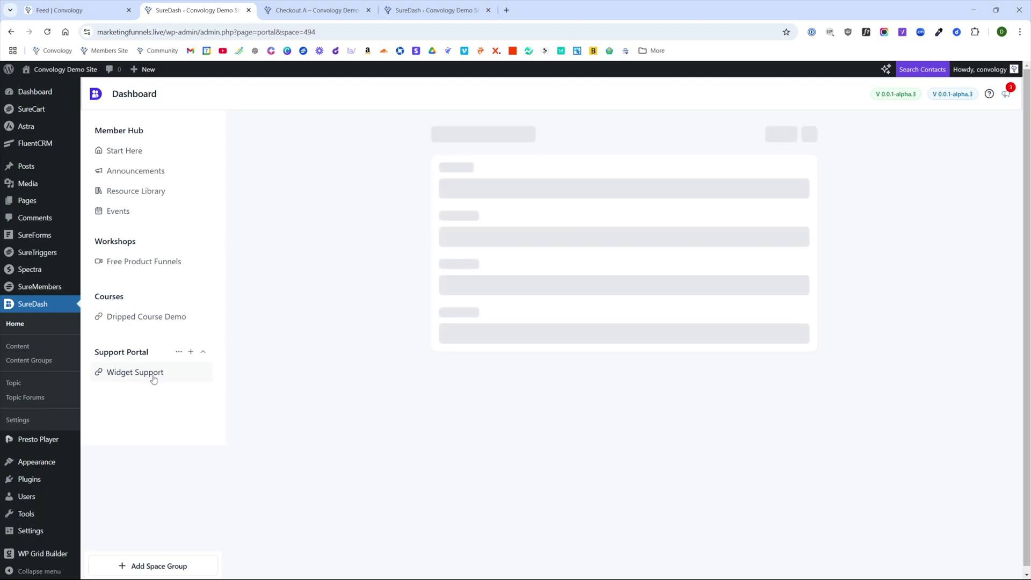
pyautogui.click(616, 342)
pyautogui.click(191, 352)
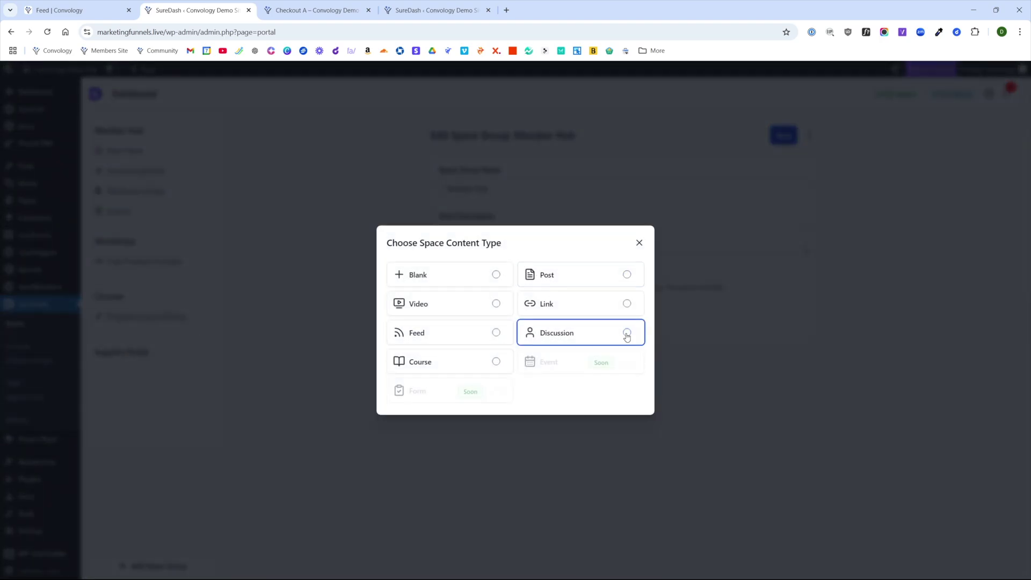
# - Start a Discussion space titled 'Member Support' in the Support Portal group
pyautogui.click(627, 334)
pyautogui.click(441, 302)
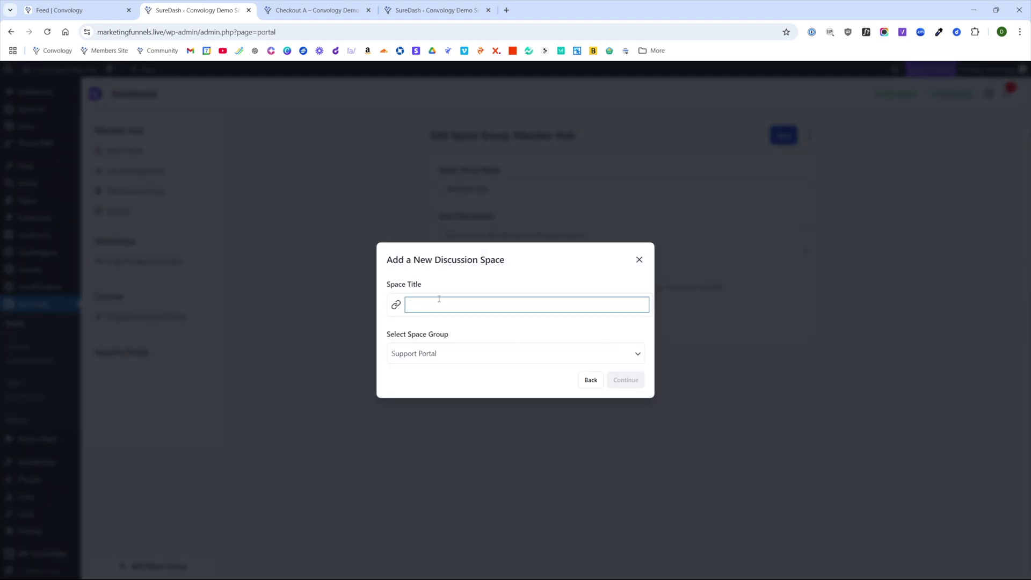
pyautogui.write('Member Support')
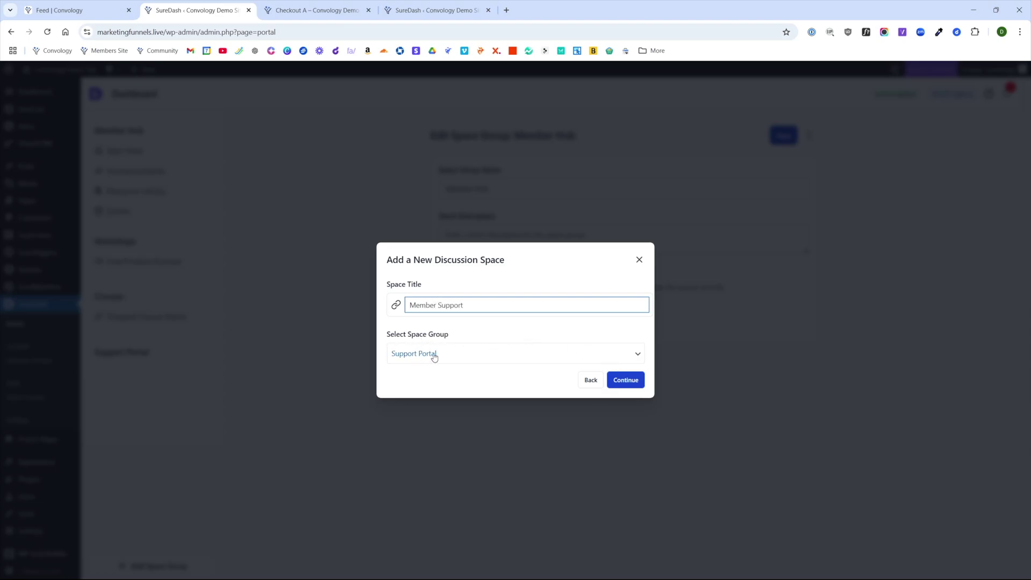
pyautogui.click(627, 383)
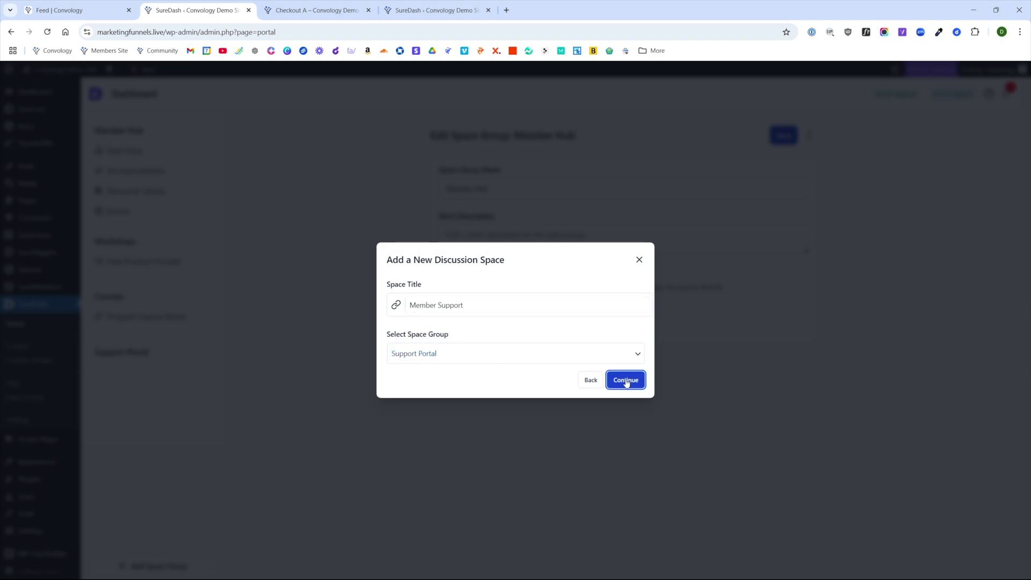
# - Link the space to the Tech Help forum, make discussions private, and publish it
pyautogui.click(497, 306)
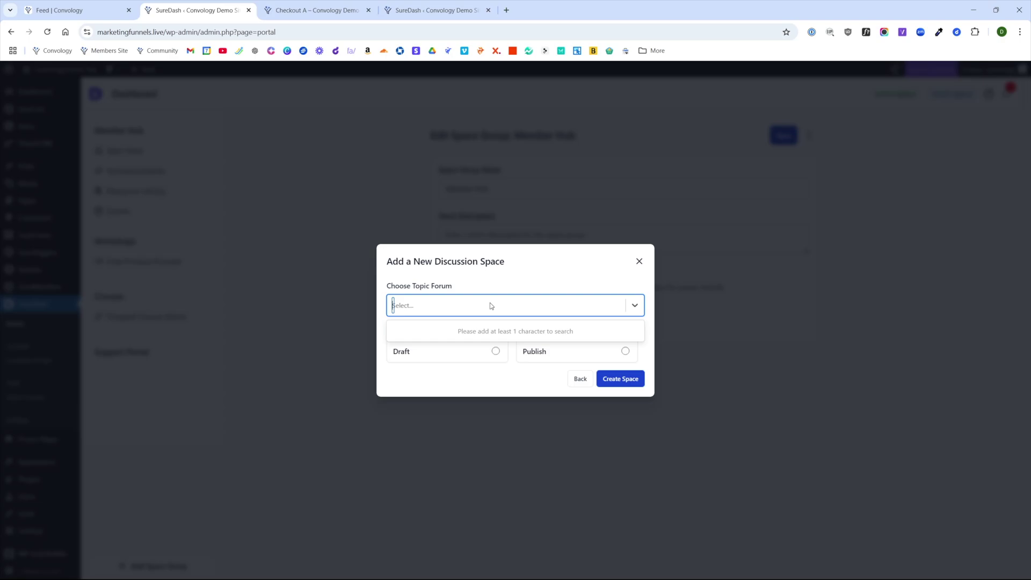
pyautogui.write('tech')
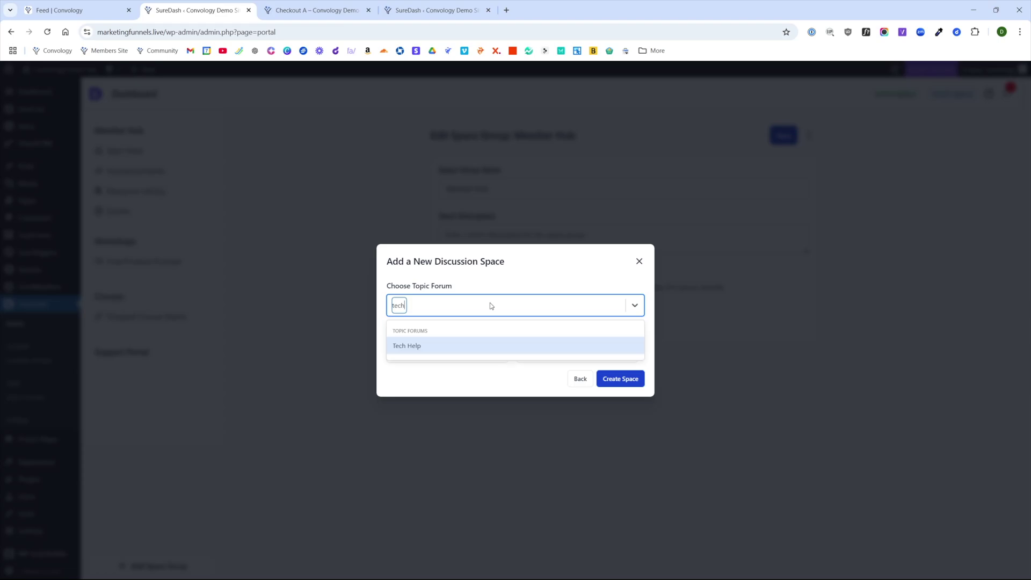
pyautogui.click(411, 346)
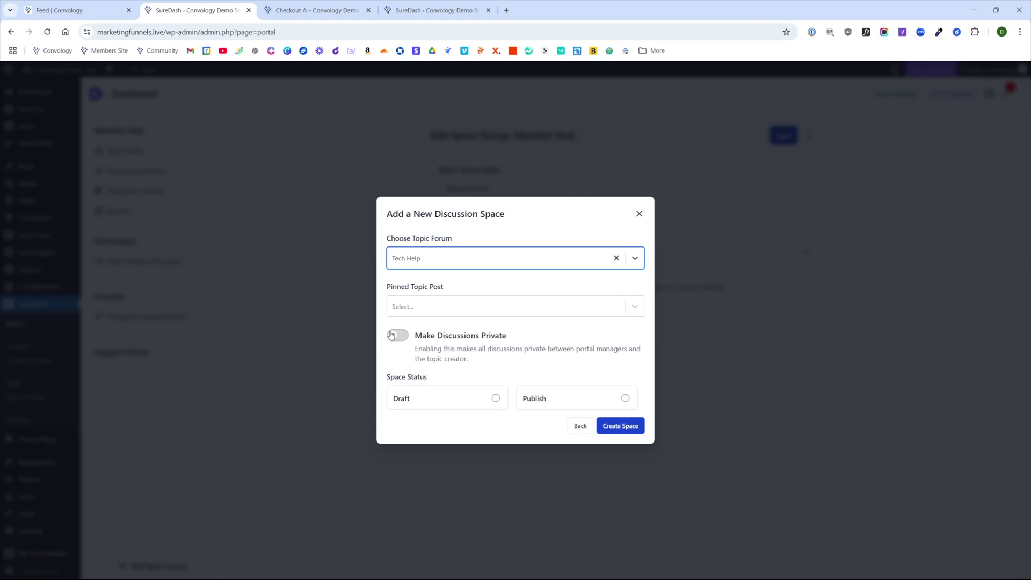
pyautogui.click(399, 338)
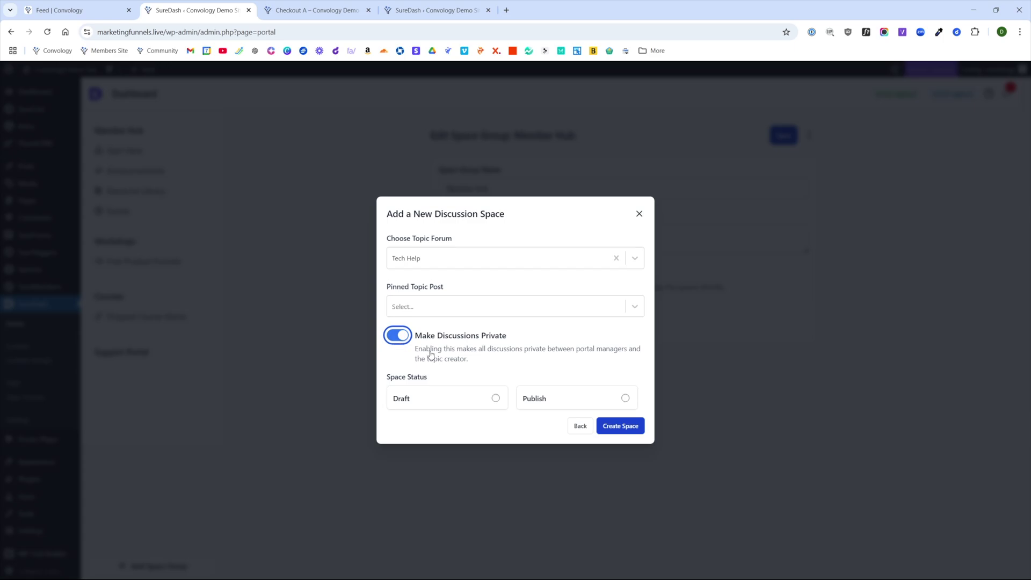
pyautogui.click(625, 395)
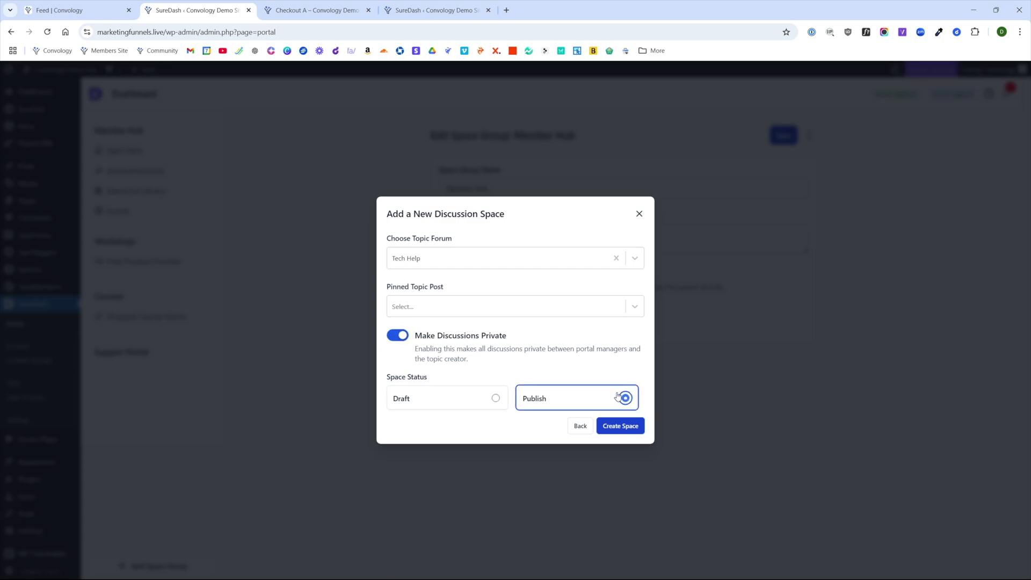
pyautogui.click(621, 426)
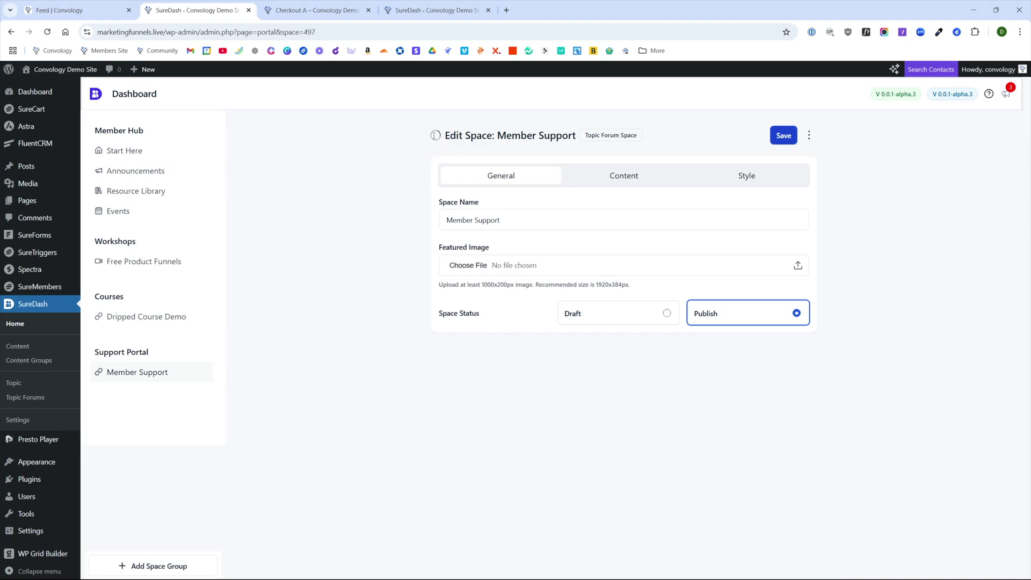
# - Give the Member Support title the CircleHelp icon, found by searching 'help'
pyautogui.click(436, 137)
pyautogui.write('help')
pyautogui.click(379, 170)
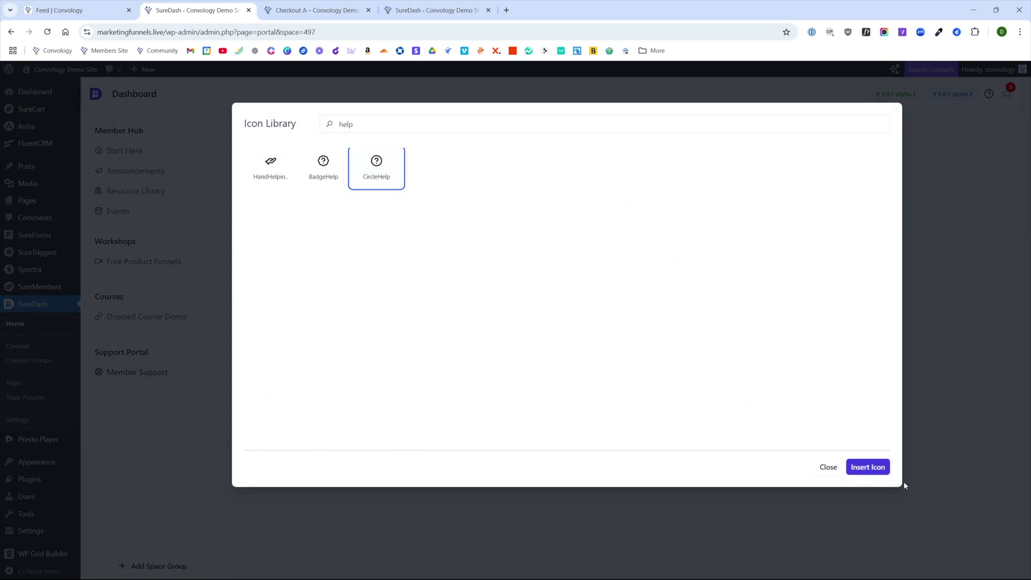
pyautogui.click(867, 468)
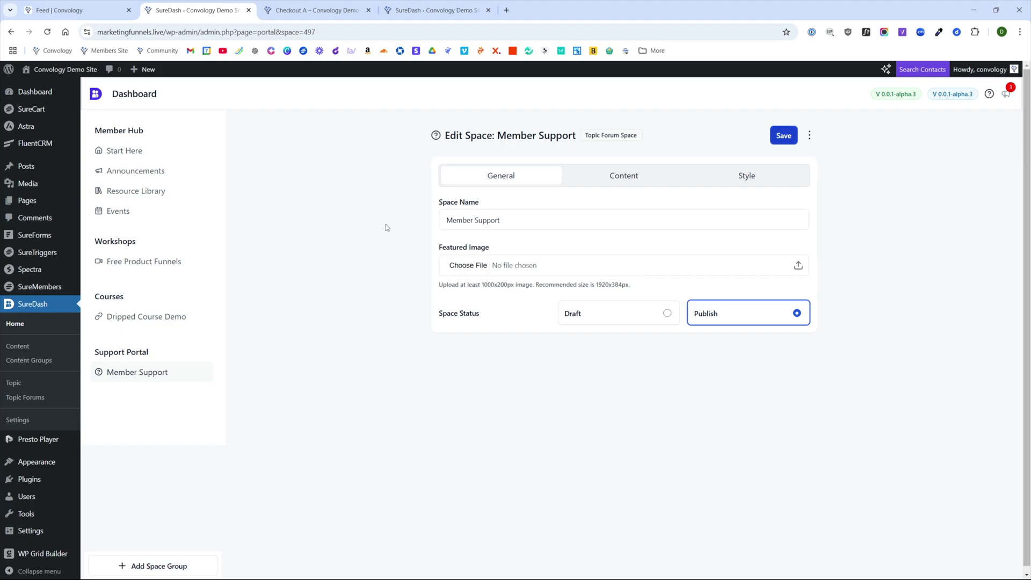
# - Make Member Support discussions private, show posts as Excerpt, and save the space
pyautogui.click(620, 179)
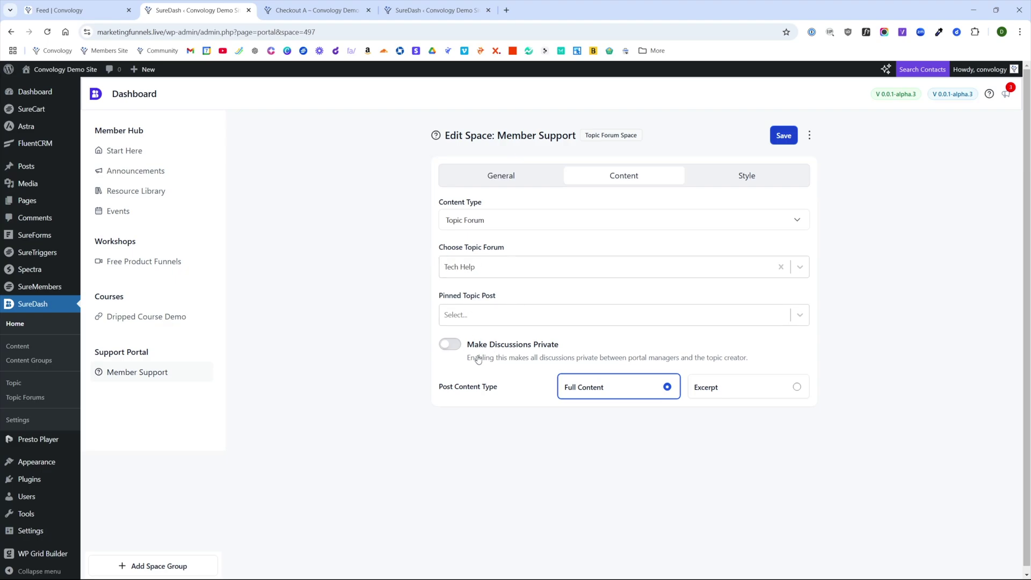
pyautogui.click(455, 353)
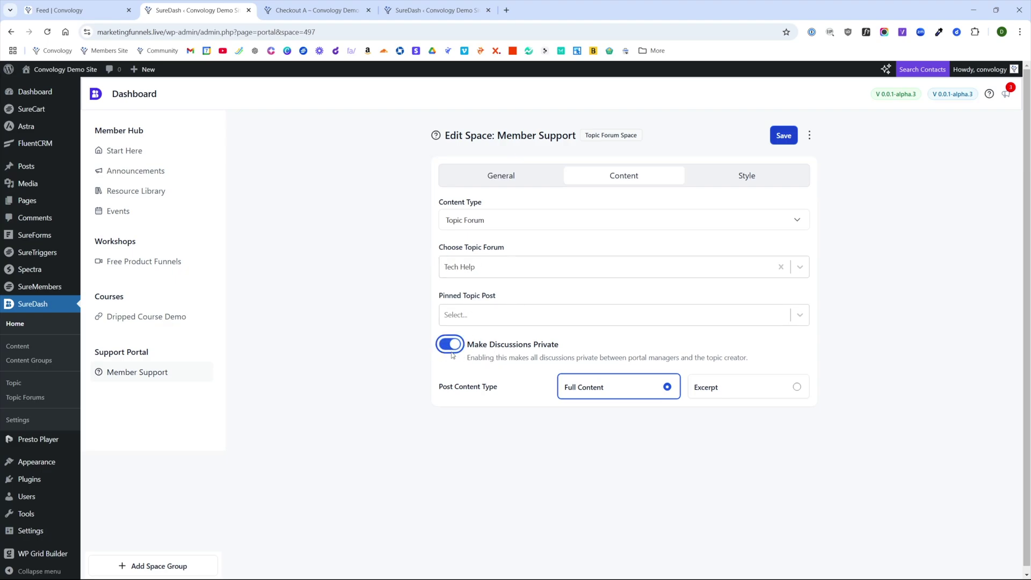
pyautogui.click(769, 395)
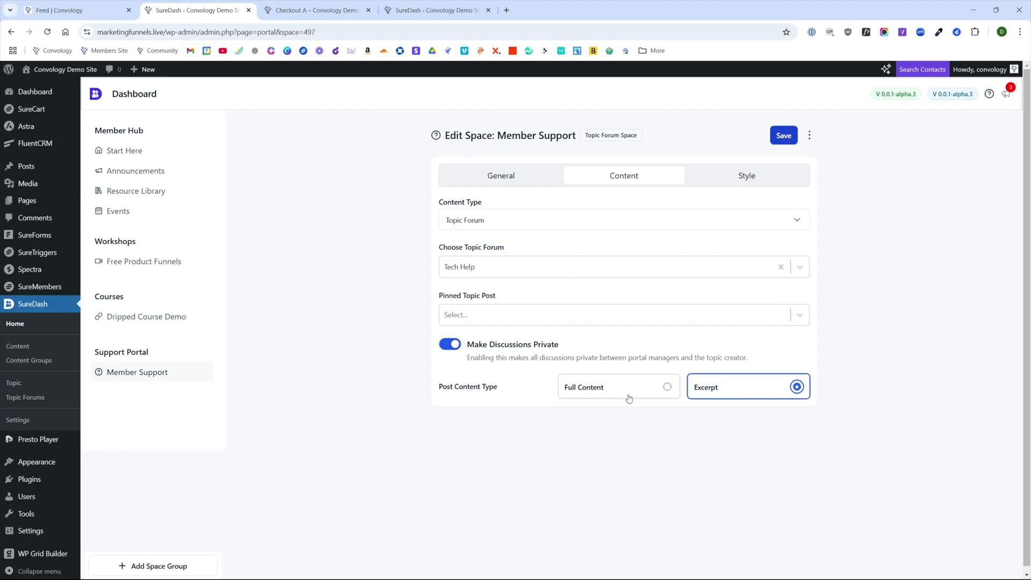
pyautogui.click(499, 180)
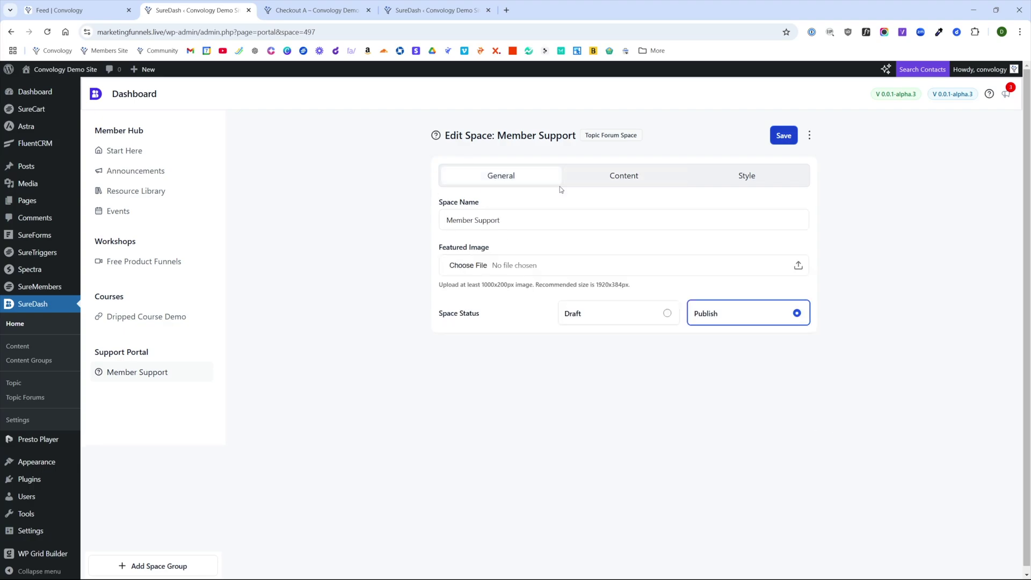
pyautogui.click(630, 180)
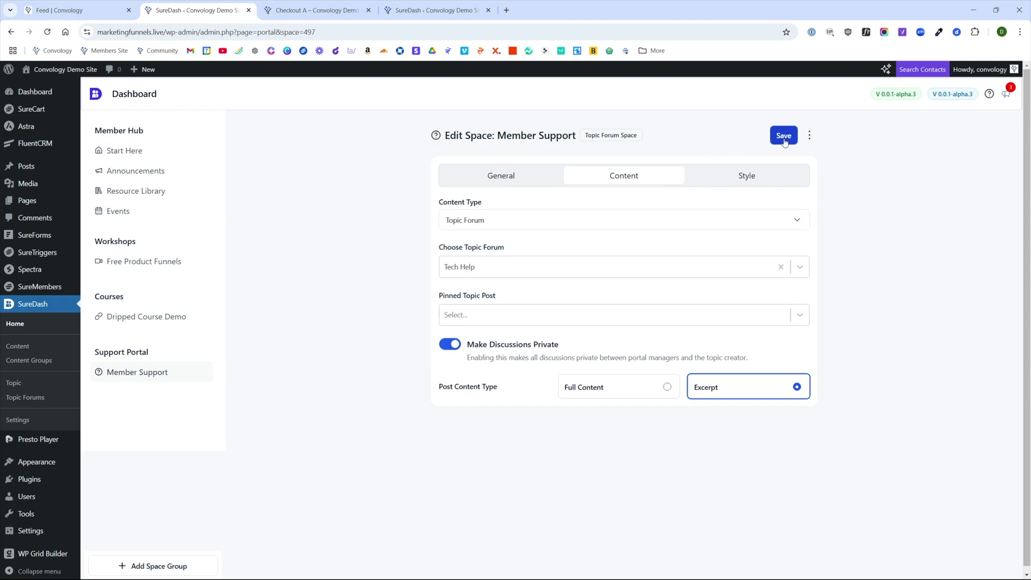
pyautogui.click(784, 139)
# - Add a new SureMembers access group, entering 'Tech Membership' as its name
pyautogui.click(45, 288)
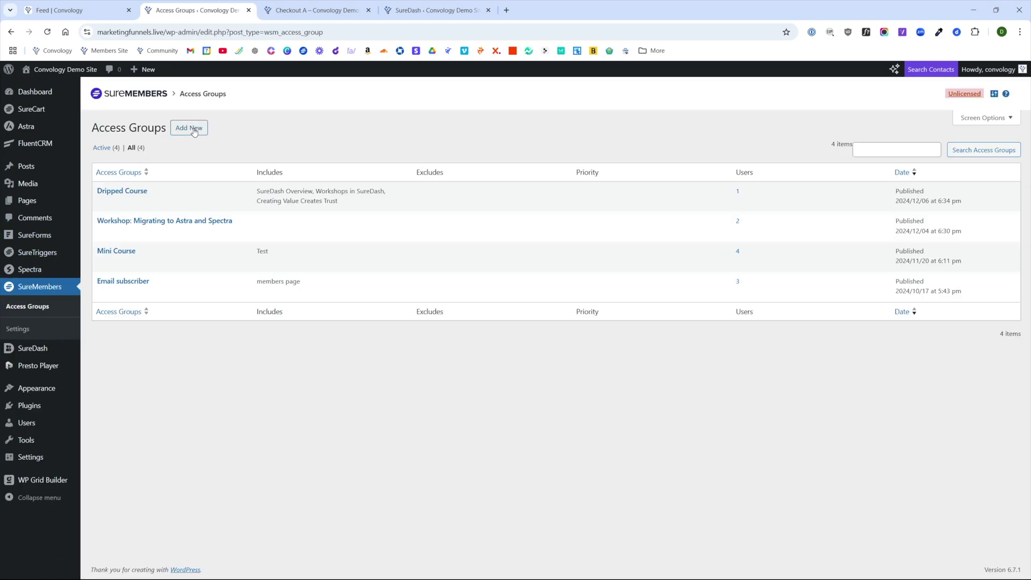
pyautogui.click(194, 129)
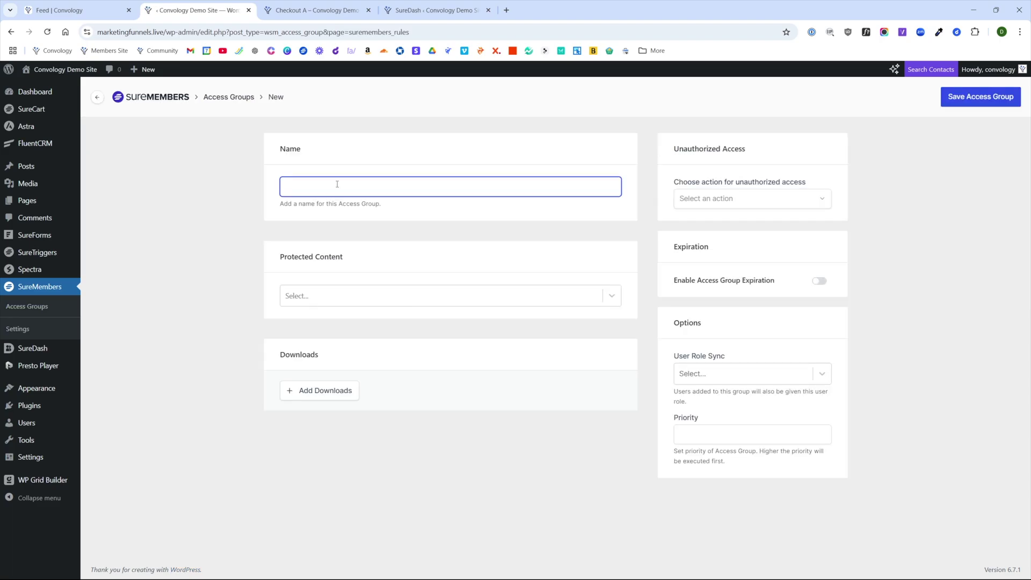
pyautogui.write('Tech Membership')
pyautogui.click(306, 295)
pyautogui.click(354, 273)
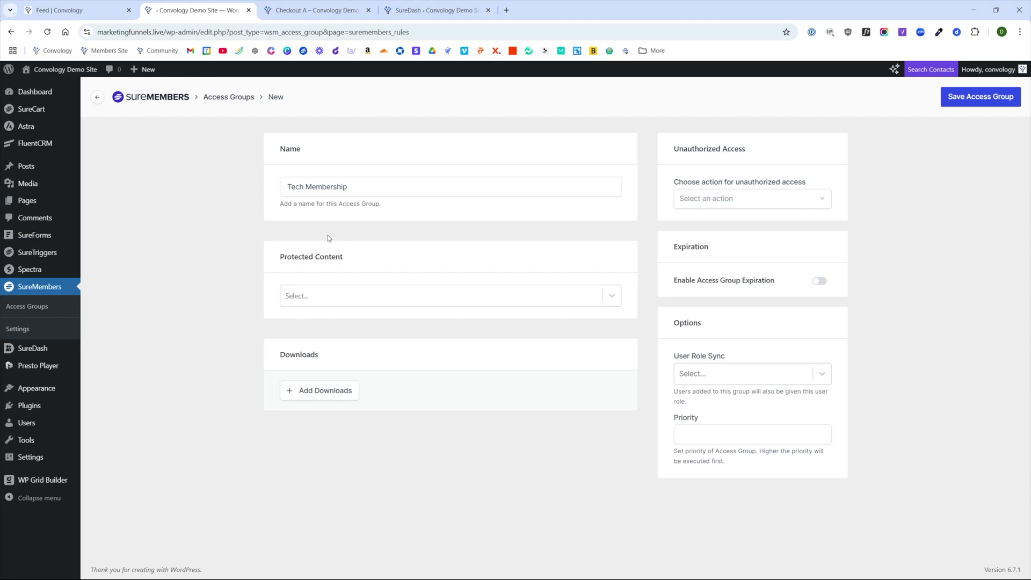
pyautogui.click(411, 12)
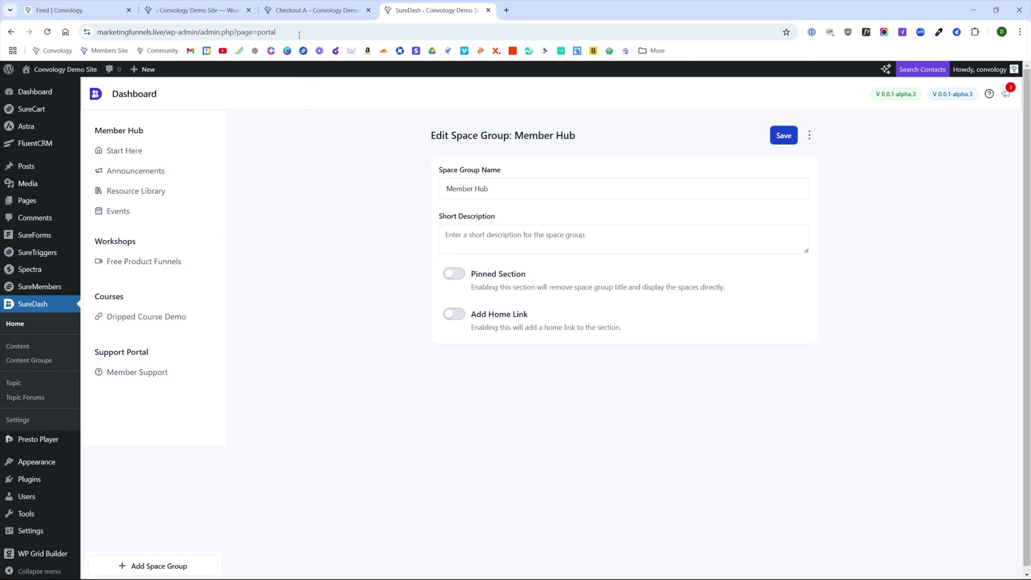
pyautogui.click(174, 16)
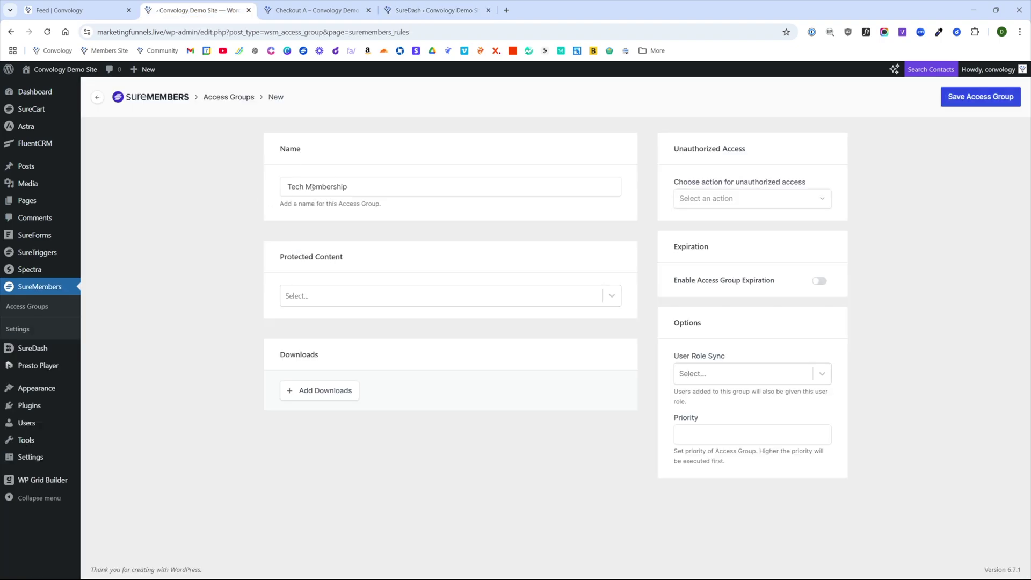
# - Set the protected content type to Specific Pages / Posts / Taxonomies, etc
pyautogui.click(302, 298)
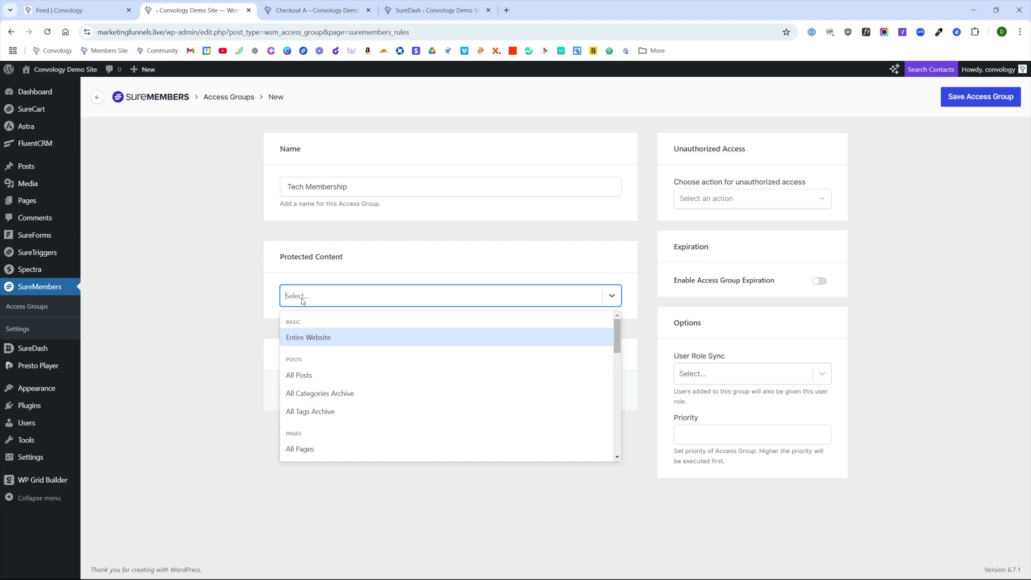
pyautogui.scroll(-5, 373, 356)
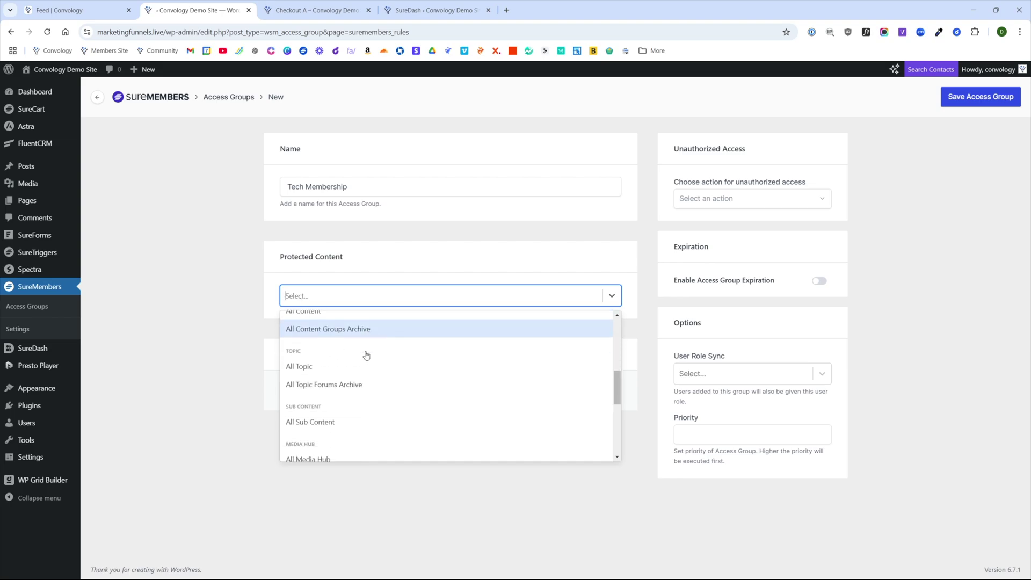
pyautogui.scroll(-5, 366, 356)
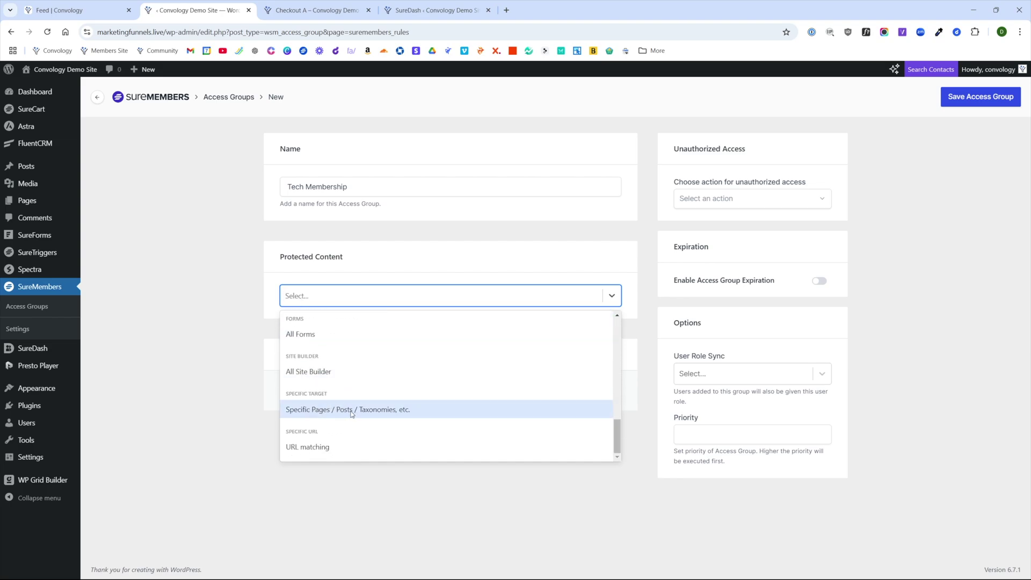
pyautogui.click(351, 411)
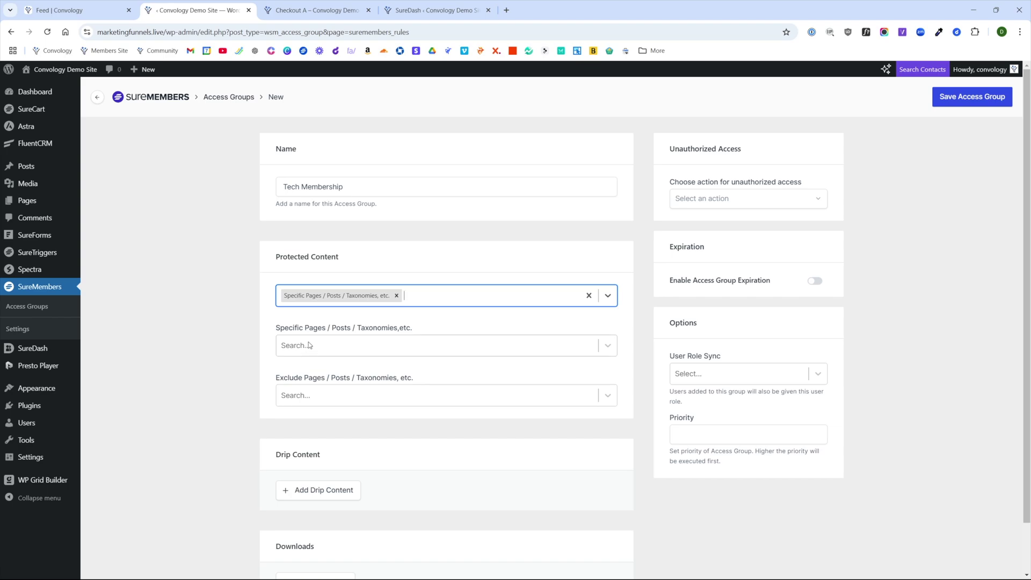
# - Search 'member support' and add the Member Support portal space to protected content
pyautogui.click(344, 347)
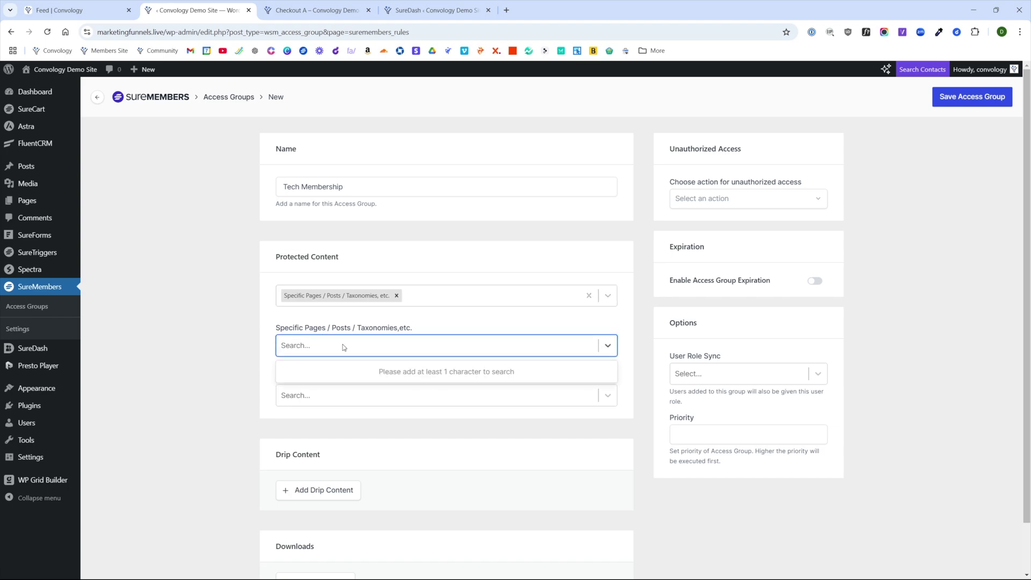
pyautogui.write('member support')
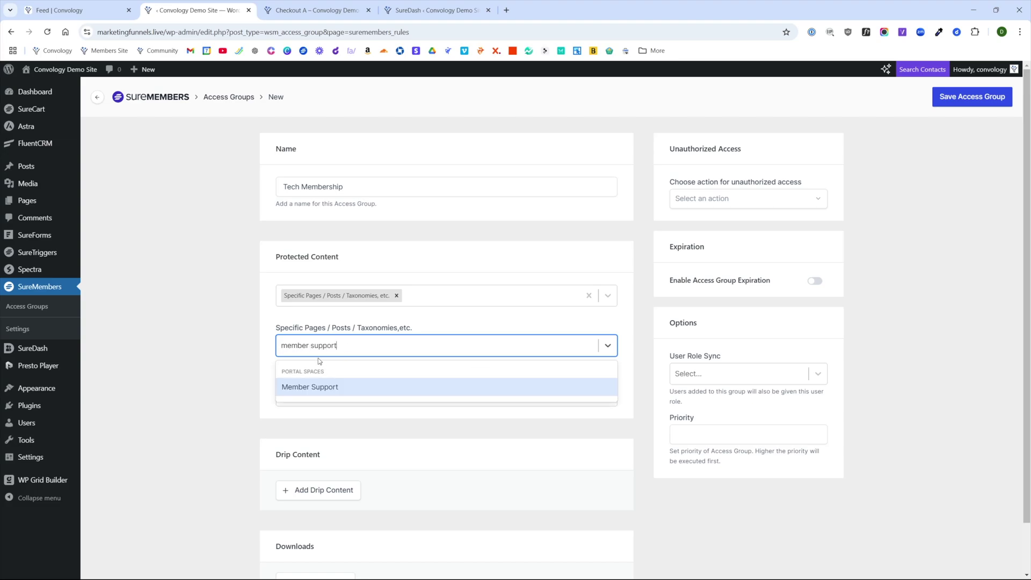
pyautogui.click(310, 394)
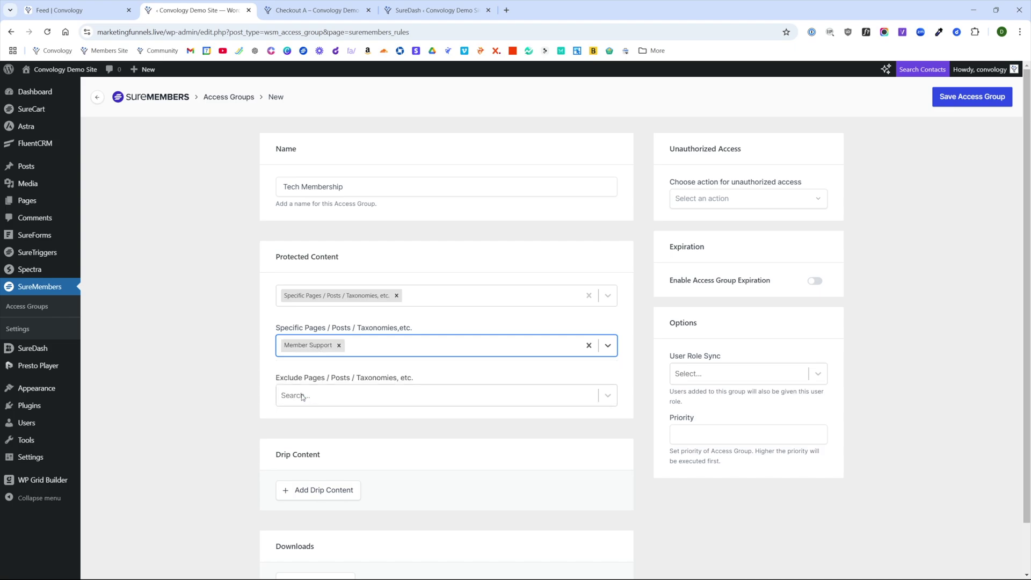
pyautogui.click(225, 425)
pyautogui.scroll(-2, 284, 378)
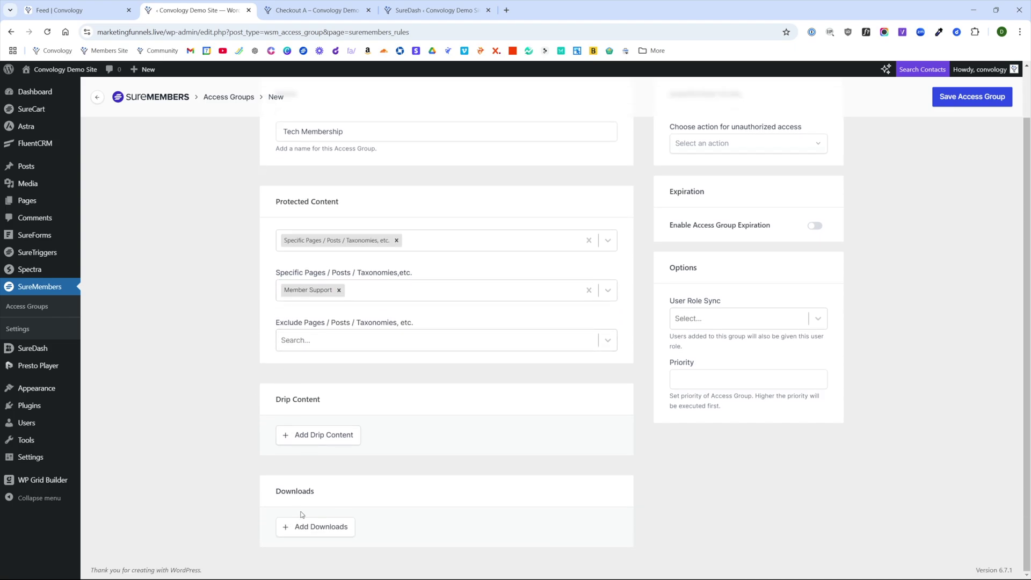
pyautogui.scroll(2, 309, 518)
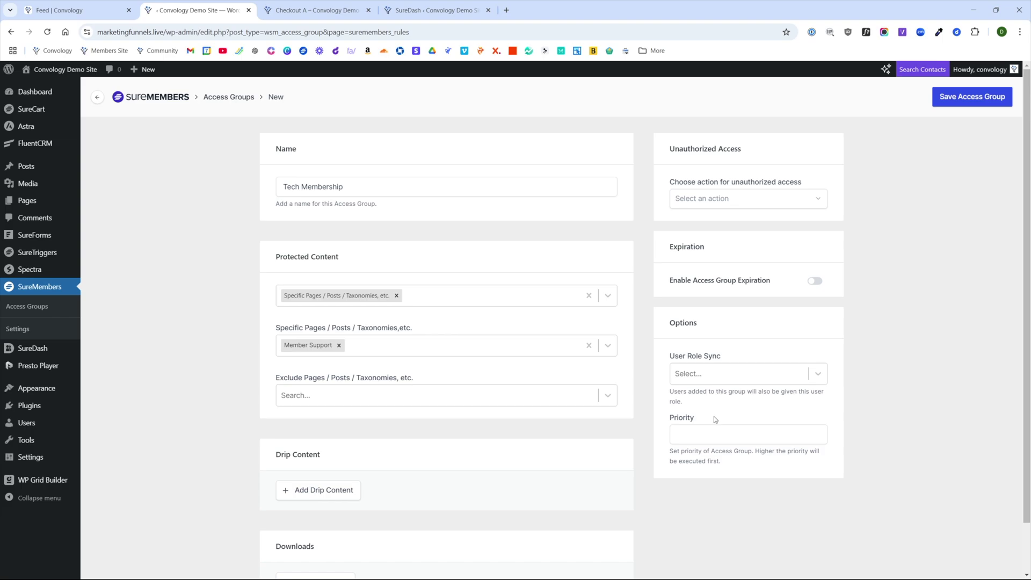
pyautogui.click(718, 198)
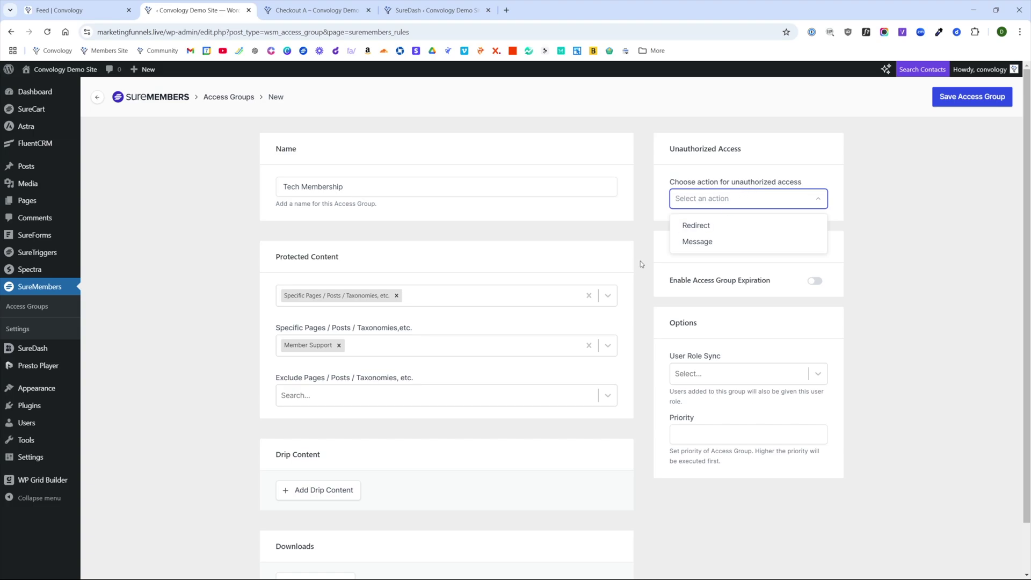
# - Show unauthorized visitors a members-only message inside the content, with a sign-up button
pyautogui.click(715, 172)
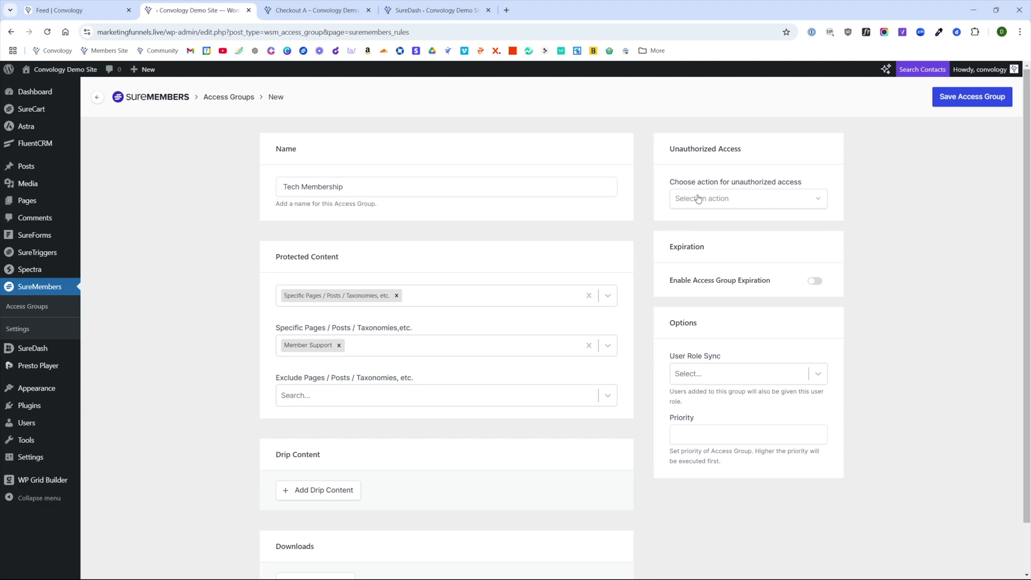
pyautogui.click(698, 198)
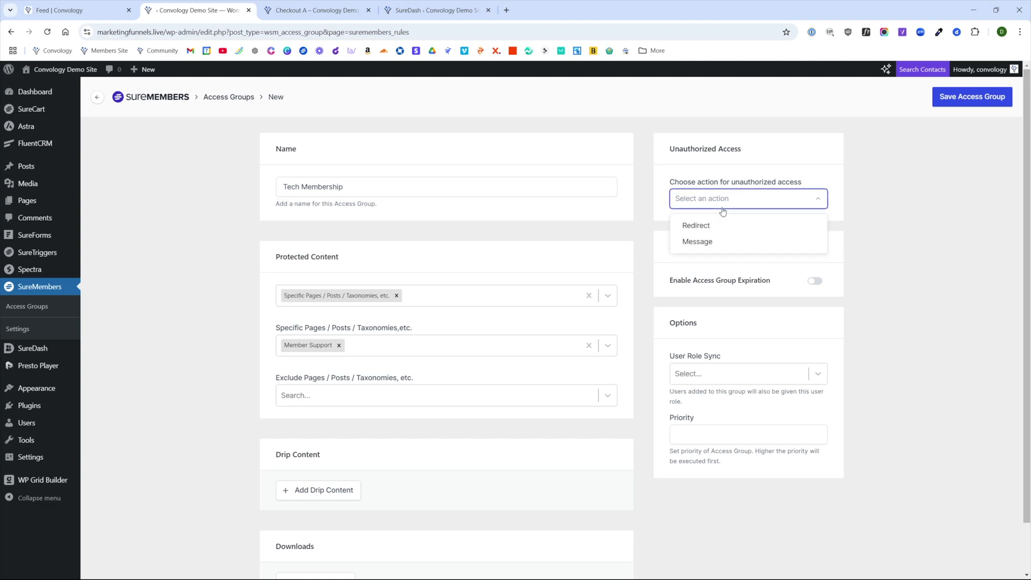
pyautogui.click(715, 243)
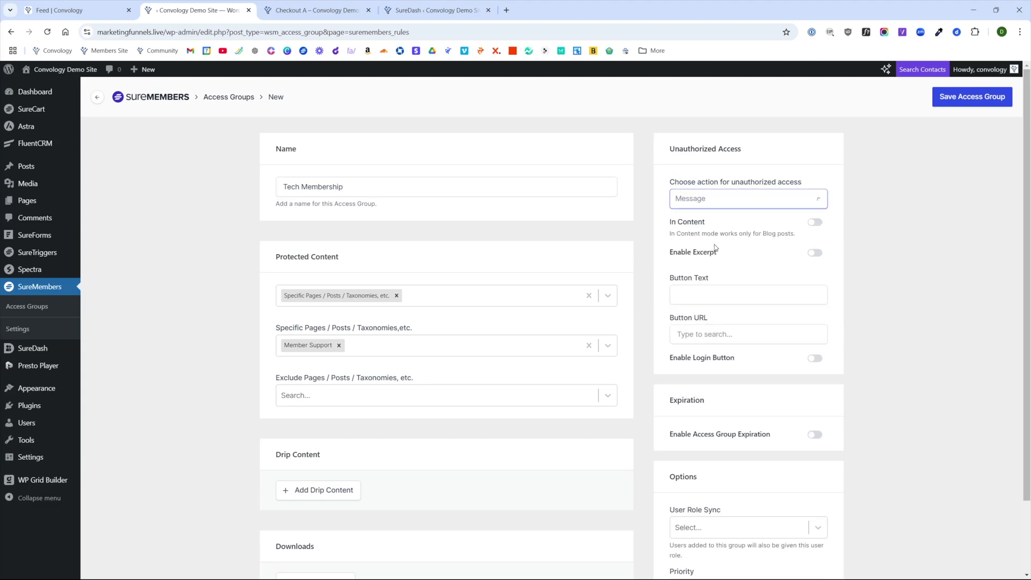
pyautogui.click(816, 225)
pyautogui.click(774, 286)
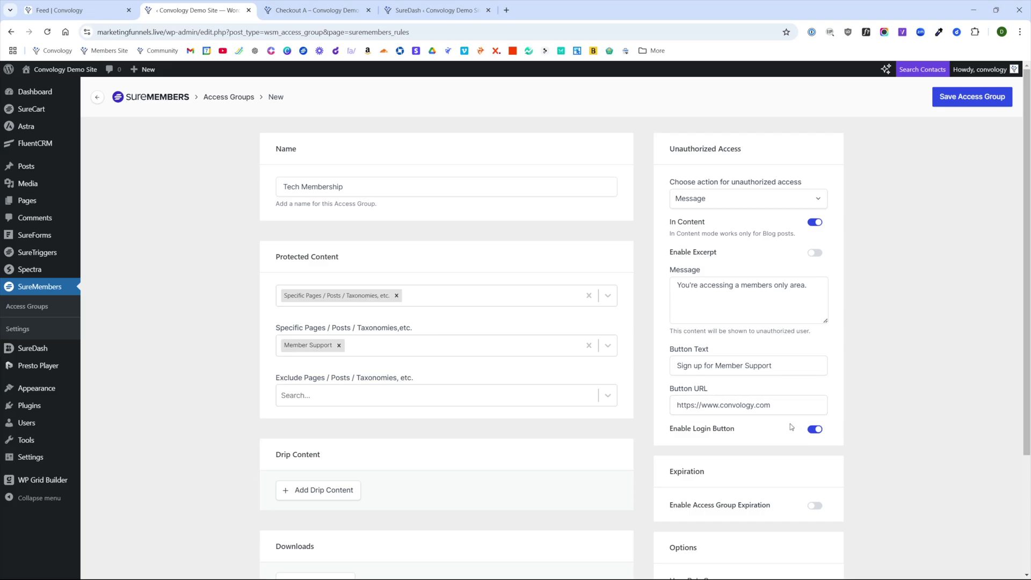
pyautogui.scroll(-3, 788, 420)
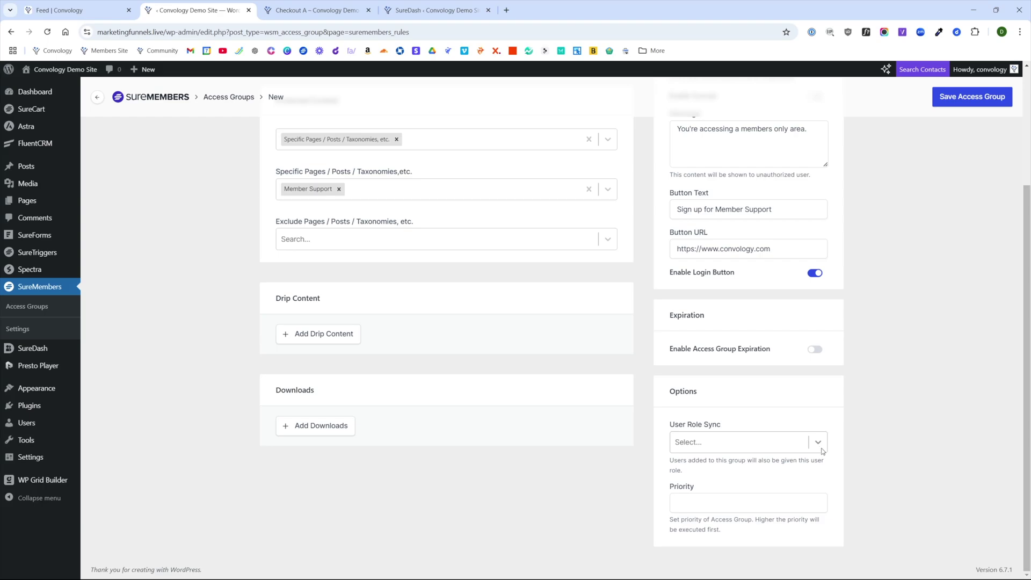
# - Leave role sync unset and save the Tech Membership access group
pyautogui.click(822, 450)
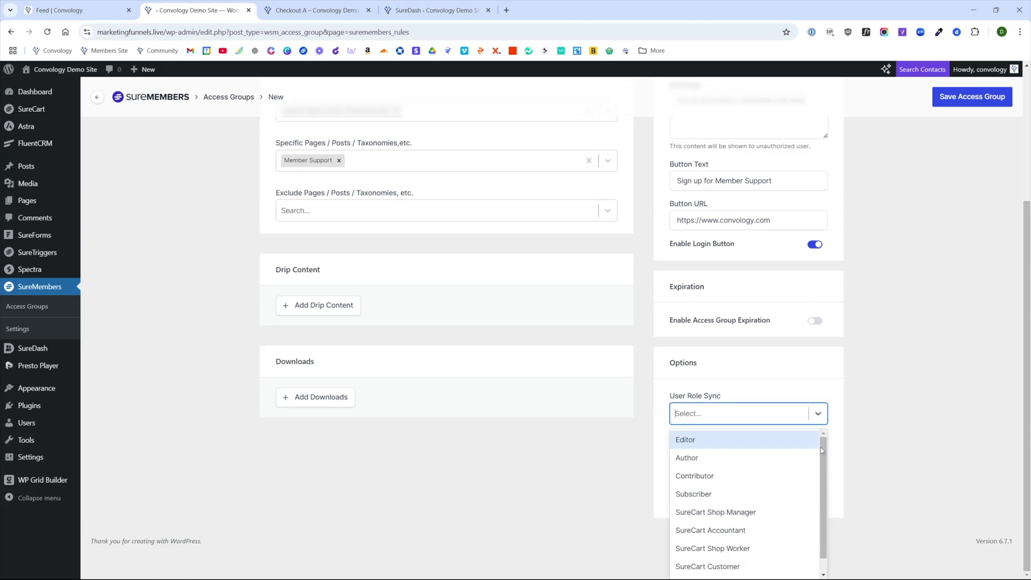
pyautogui.click(817, 412)
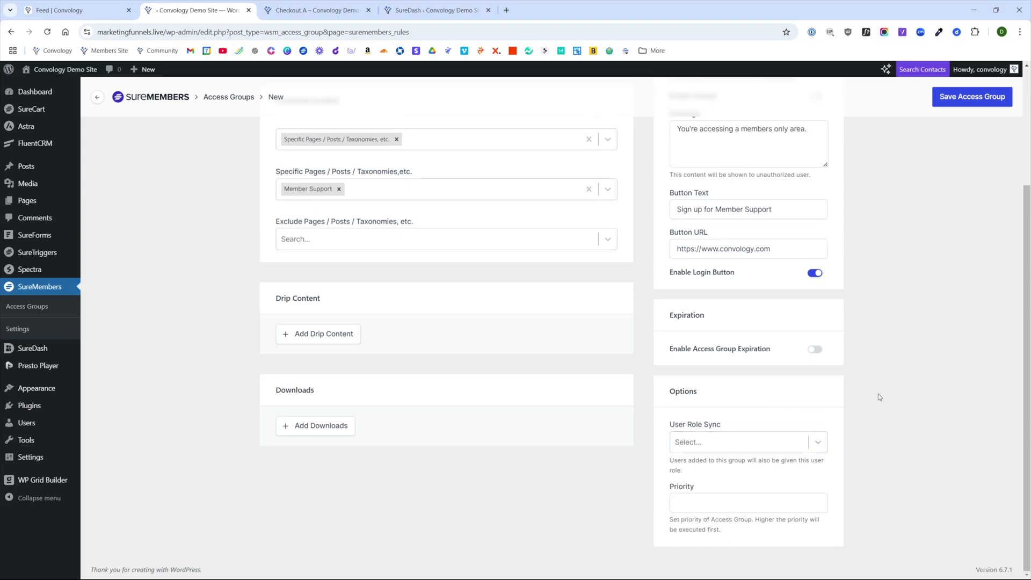
pyautogui.scroll(3, 878, 395)
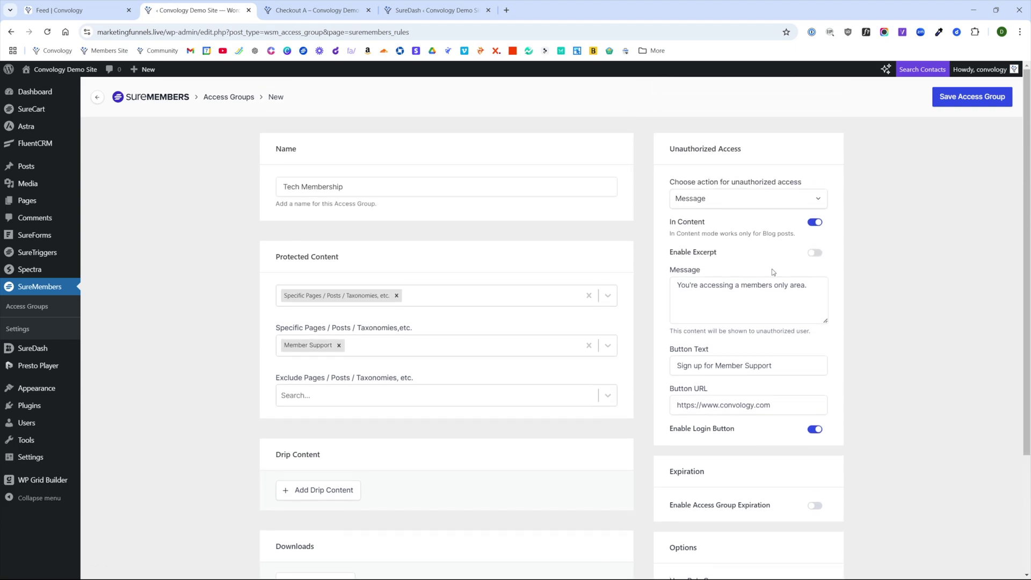
pyautogui.click(970, 96)
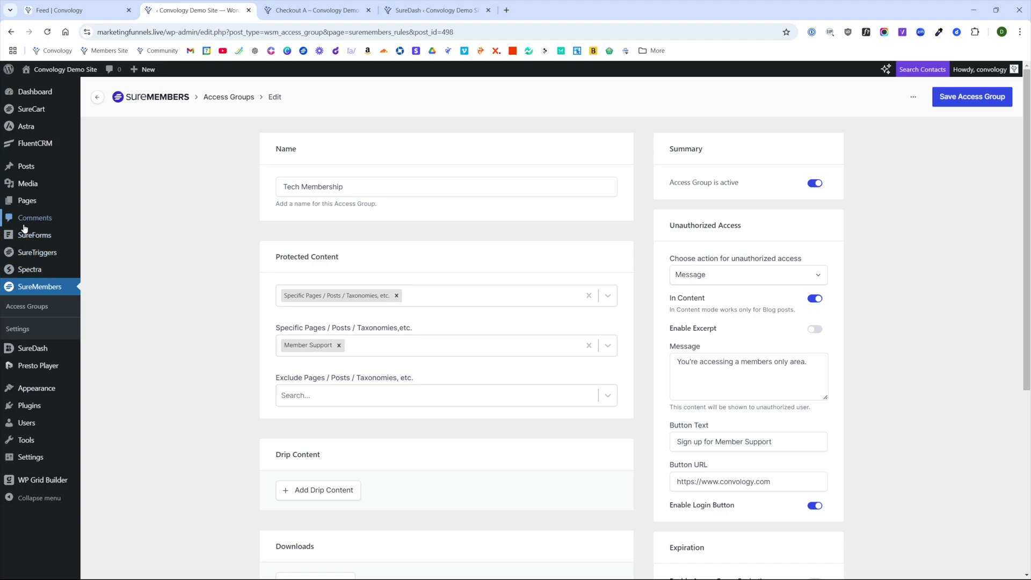
# - Open Special Product A for editing from SureCart's product list
pyautogui.moveTo(37, 109)
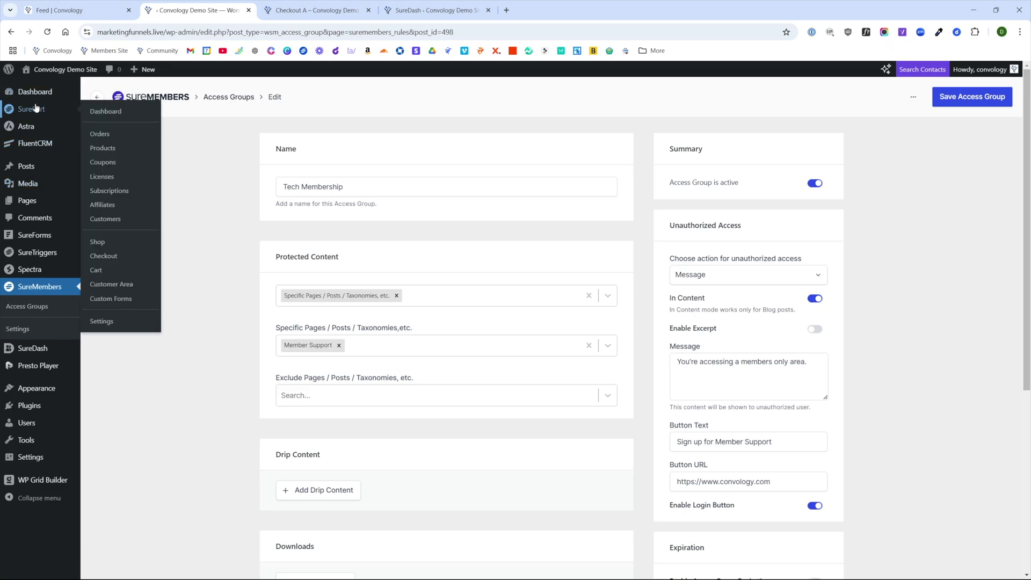
pyautogui.click(99, 136)
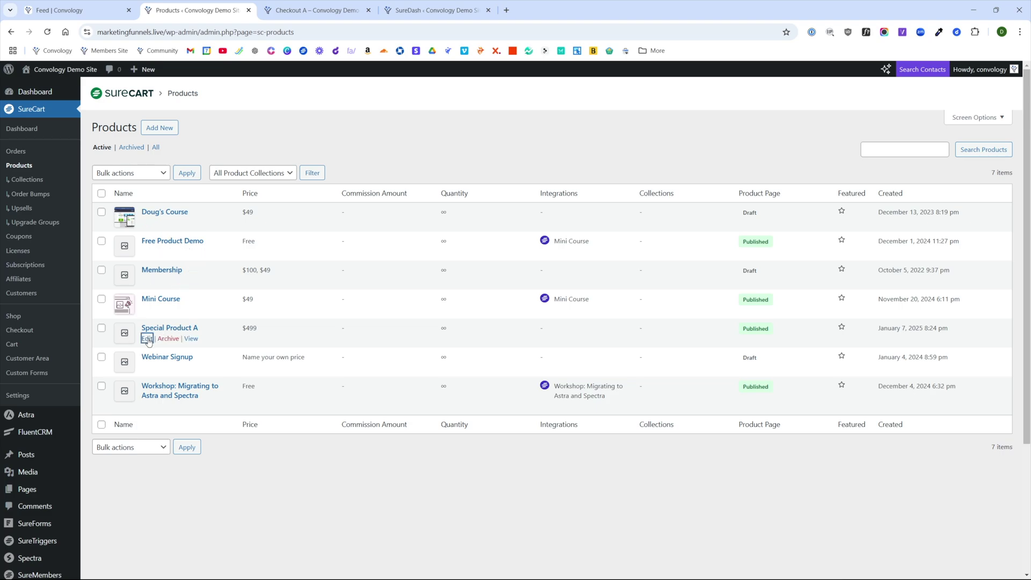
pyautogui.click(148, 338)
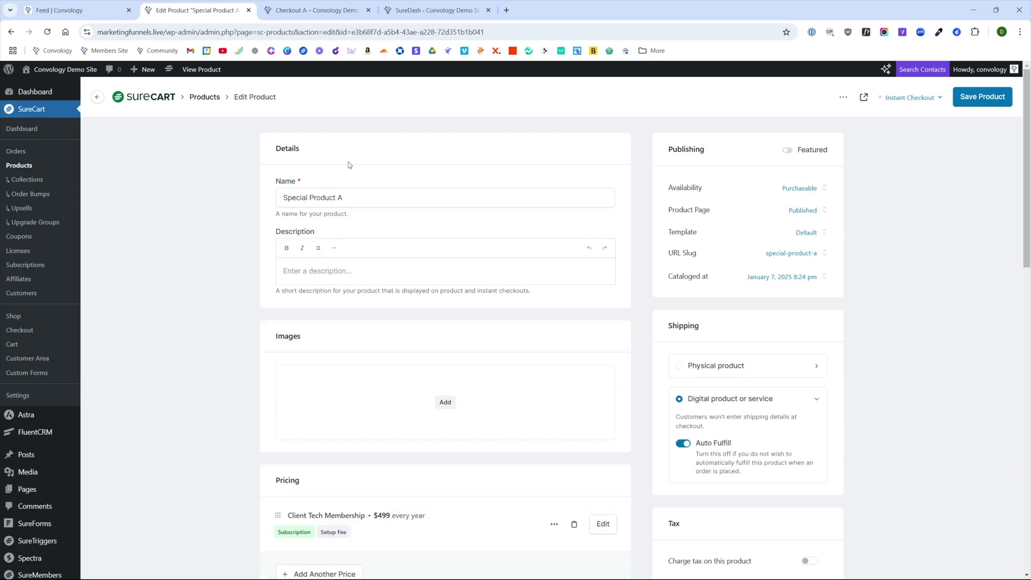
# - Rename Special Product A to 'Tech Membership and Website Package'
pyautogui.click(306, 176)
pyautogui.write('Tech')
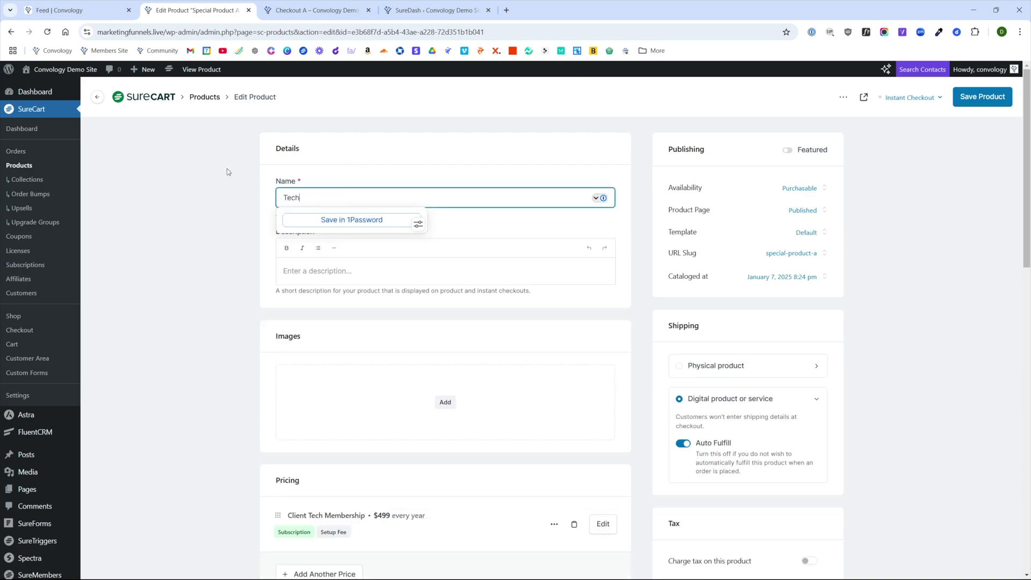
pyautogui.write(' Membership and WEbsi')
pyautogui.write('ite Package')
pyautogui.click(193, 222)
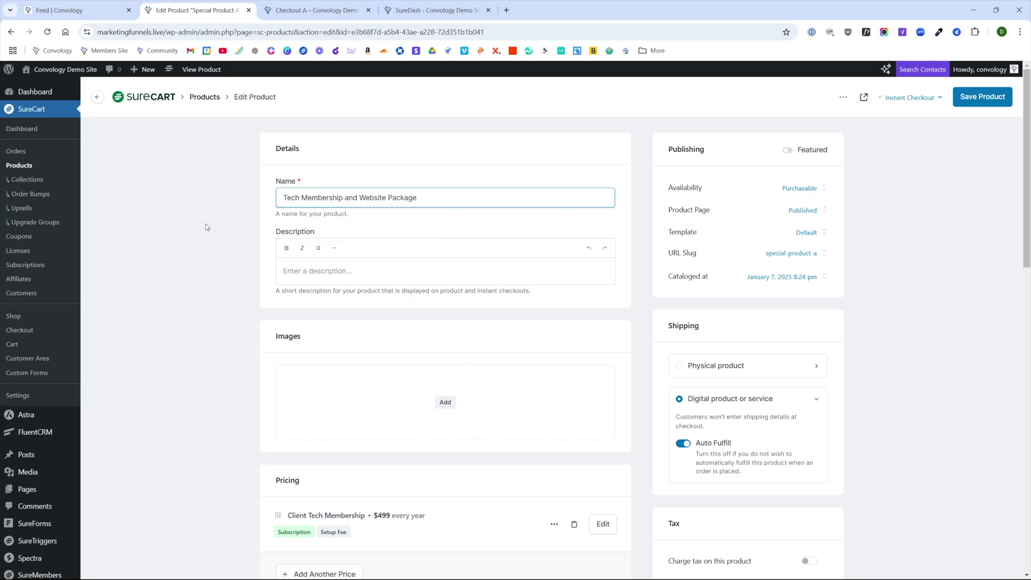
pyautogui.scroll(-10, 274, 401)
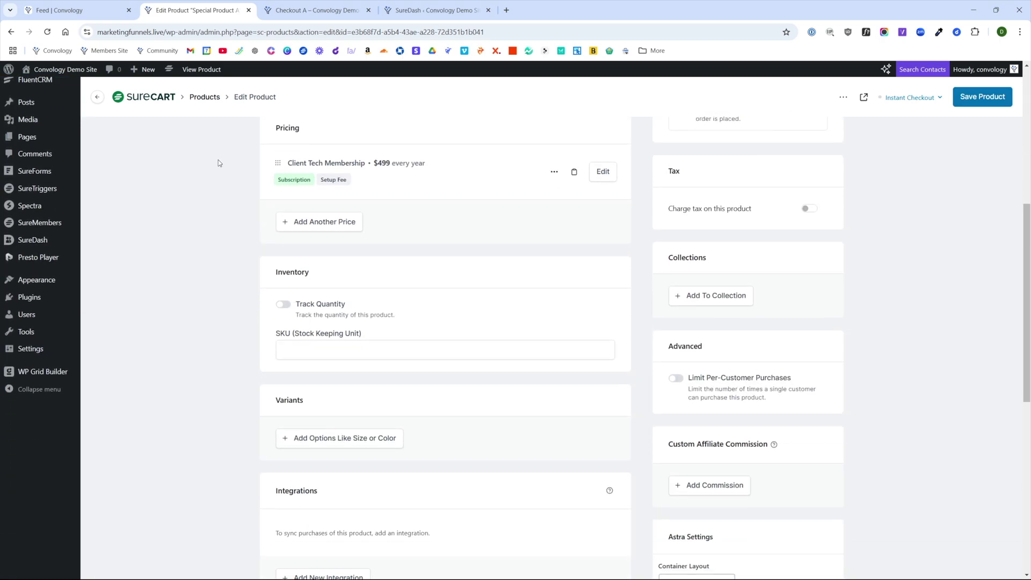
# - Save the product and add a SureMembers integration granting the Tech Membership access group
pyautogui.click(306, 426)
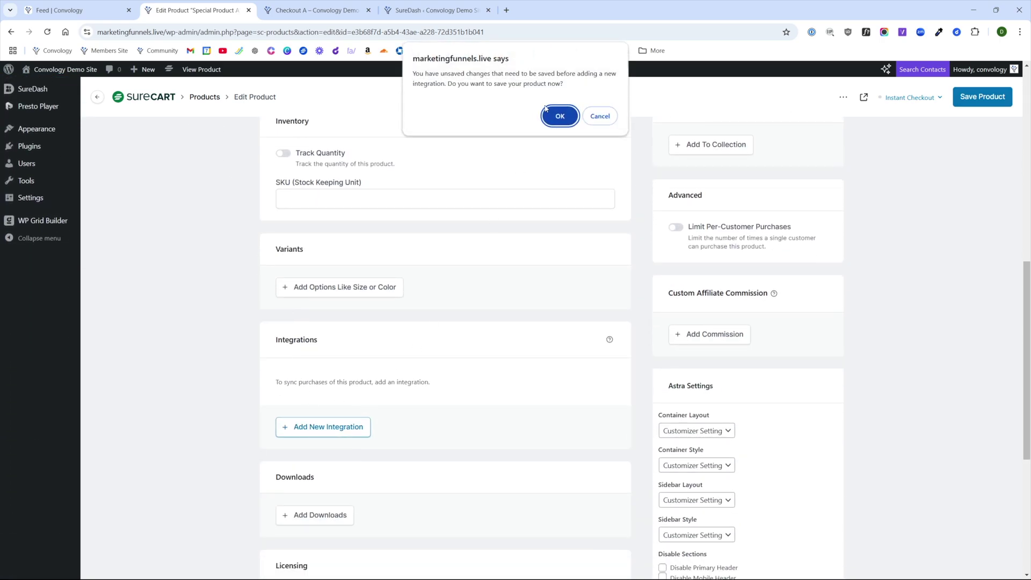
pyautogui.click(559, 116)
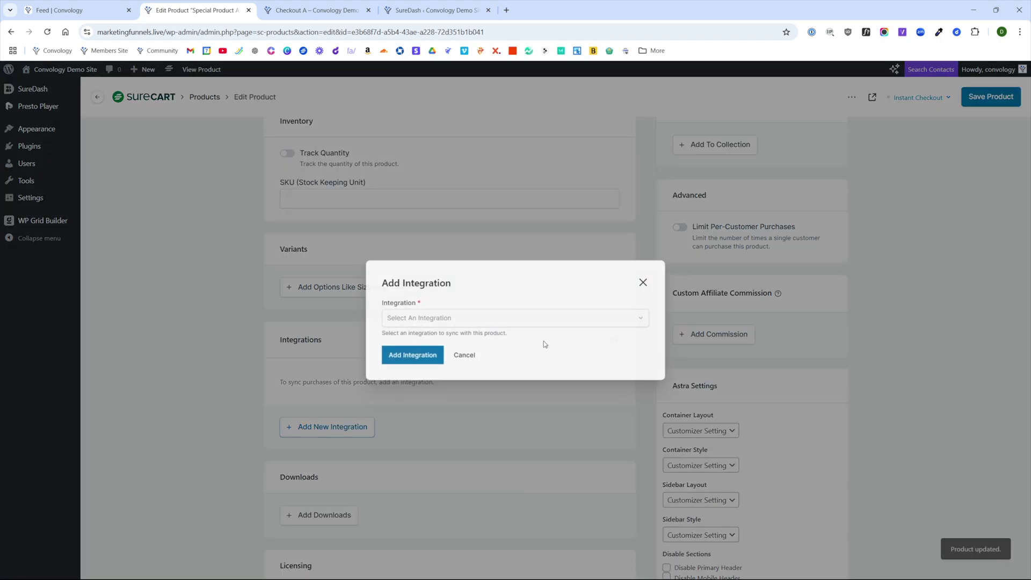
pyautogui.click(450, 321)
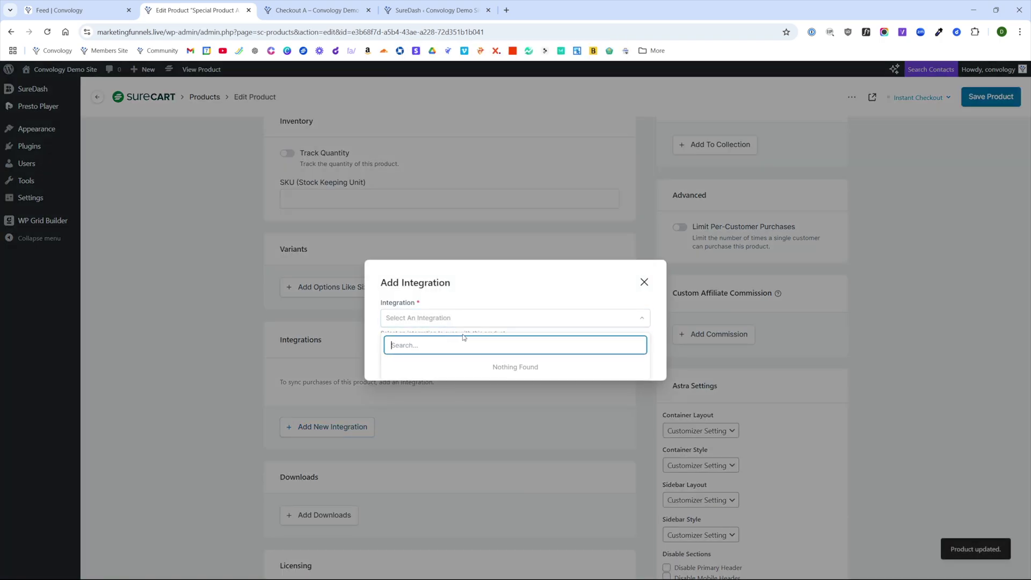
pyautogui.click(428, 453)
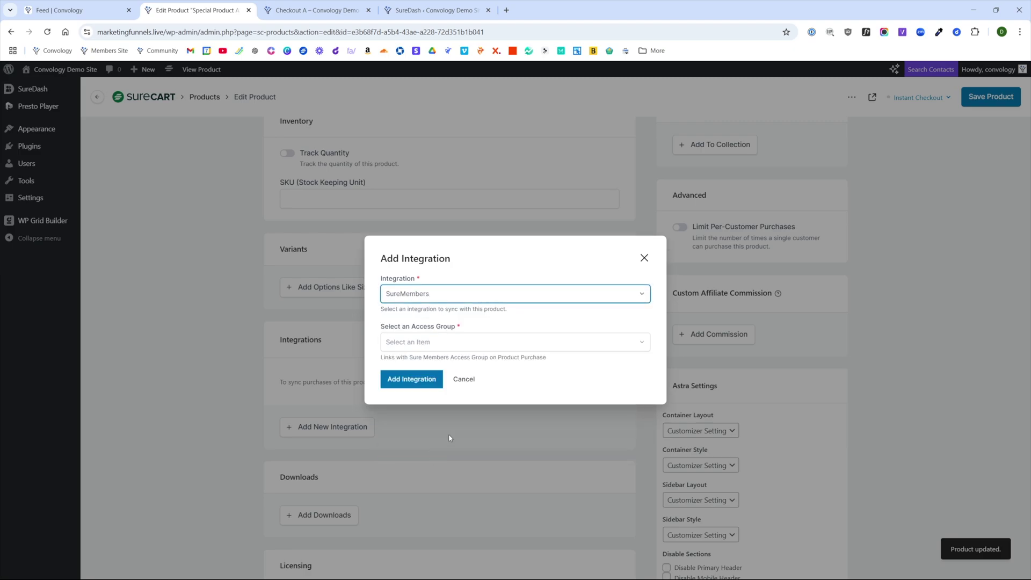
pyautogui.click(422, 343)
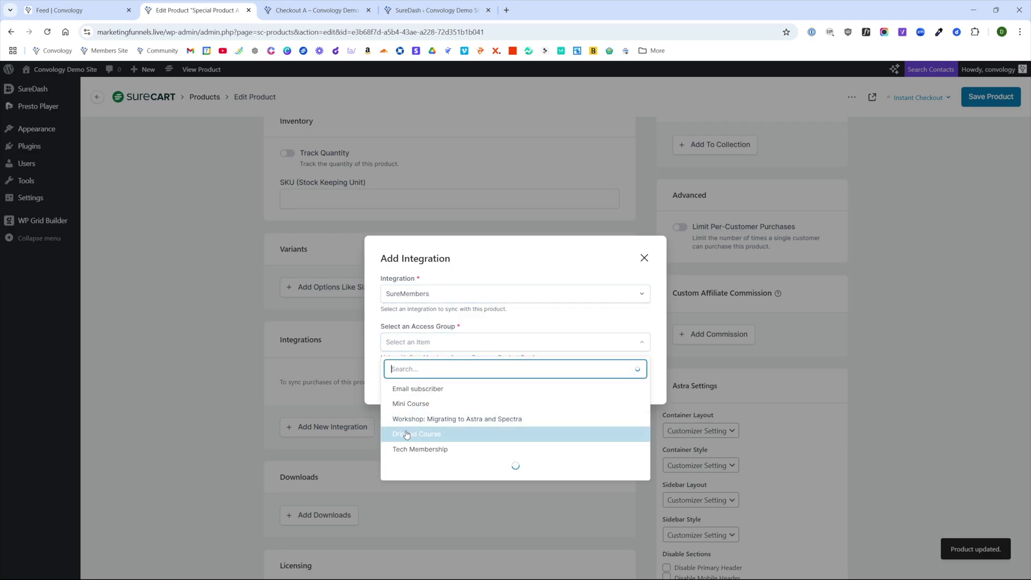
pyautogui.click(420, 449)
pyautogui.click(422, 376)
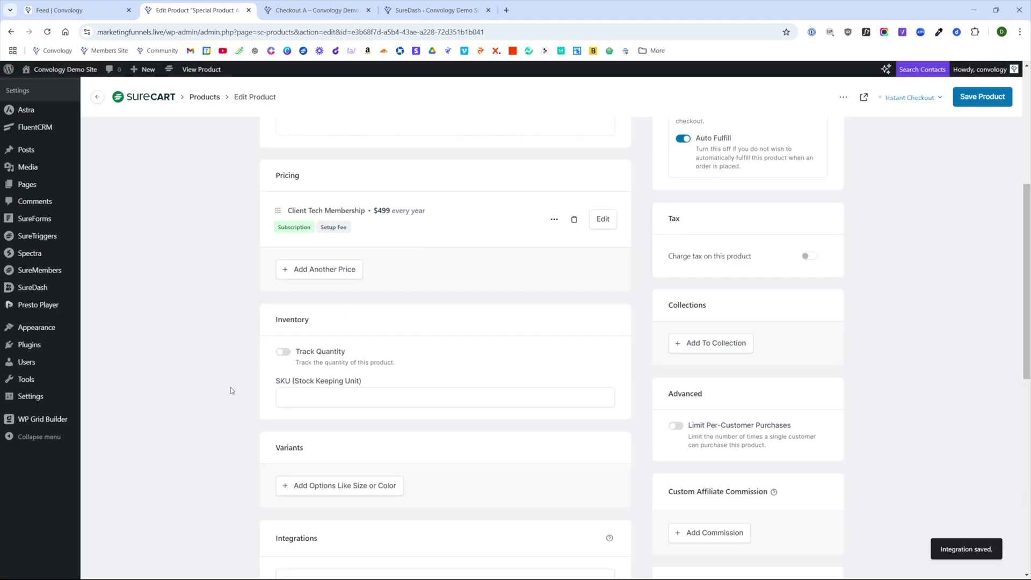
pyautogui.scroll(-4, 344, 381)
pyautogui.scroll(4, 343, 383)
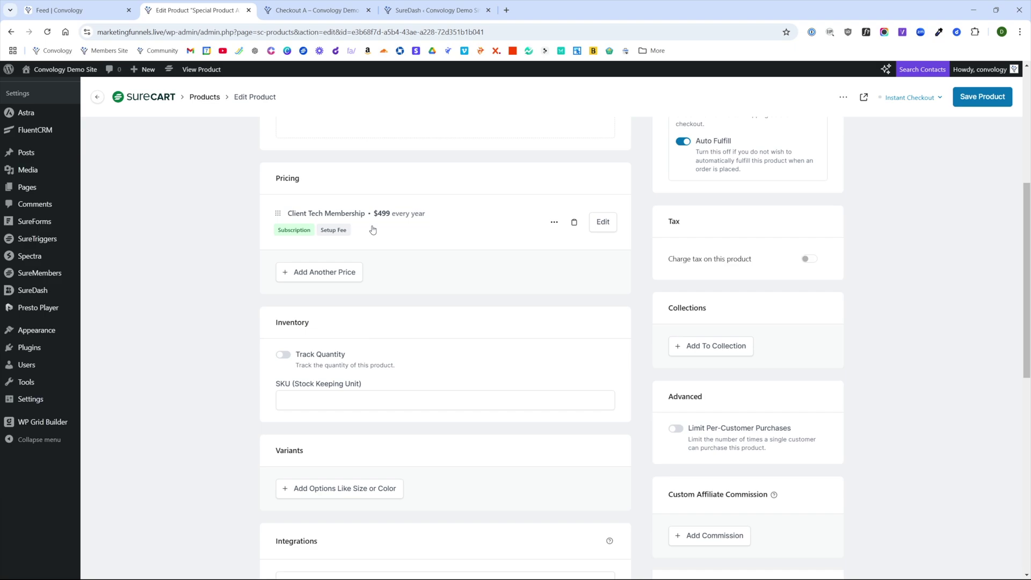
# - Save the updated Tech Membership and Website Package product
pyautogui.scroll(4, 670, 313)
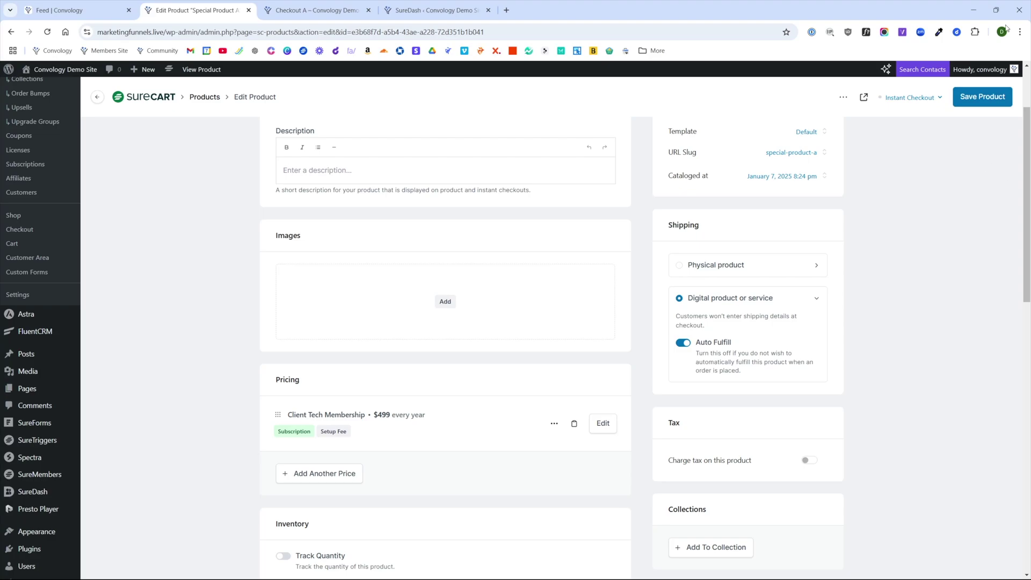
pyautogui.click(975, 98)
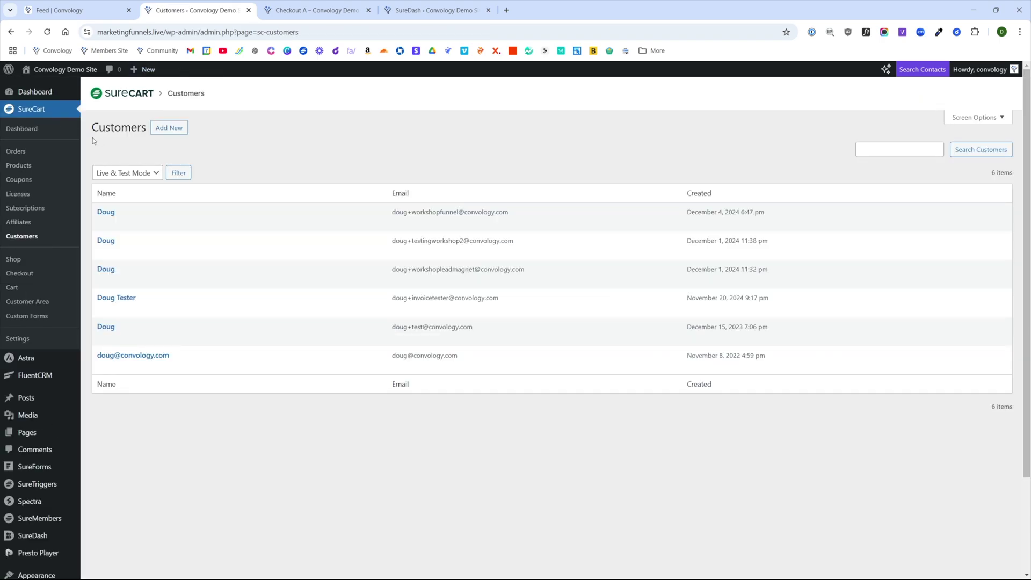
# - Create test-mode customer Acme Widget Co, pasting in the customer's e-mail address
pyautogui.click(152, 132)
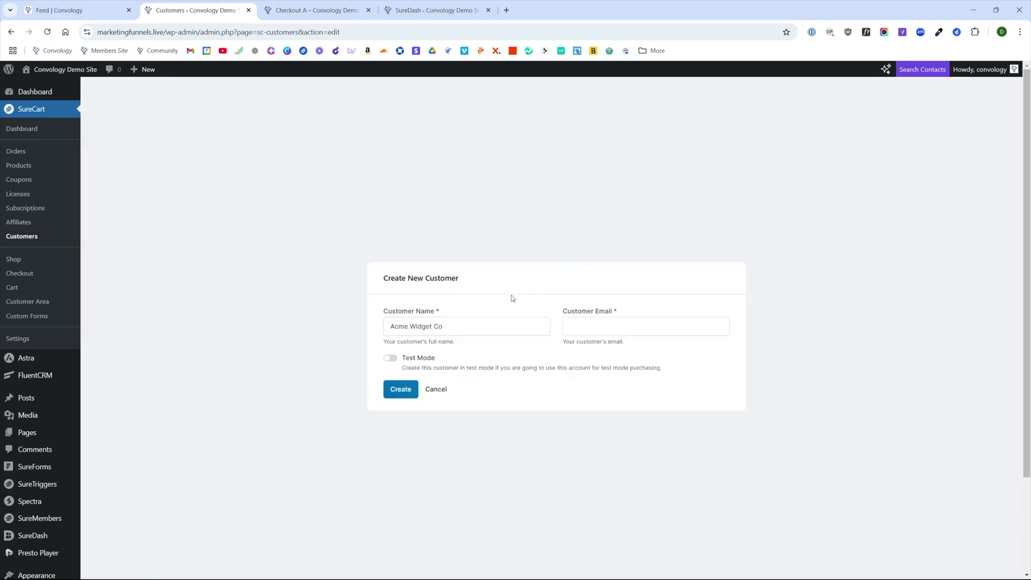
pyautogui.hotkey('ctrl', 'v')
pyautogui.click(390, 361)
pyautogui.click(398, 391)
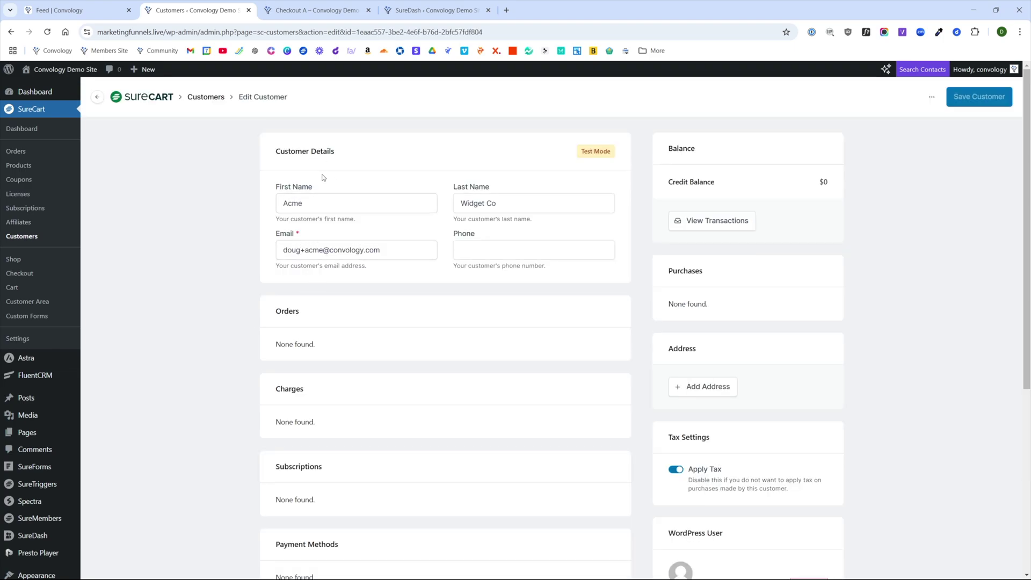
# - Review the new customer's linked WordPress User section, then go to the Orders list
pyautogui.scroll(-2, 326, 182)
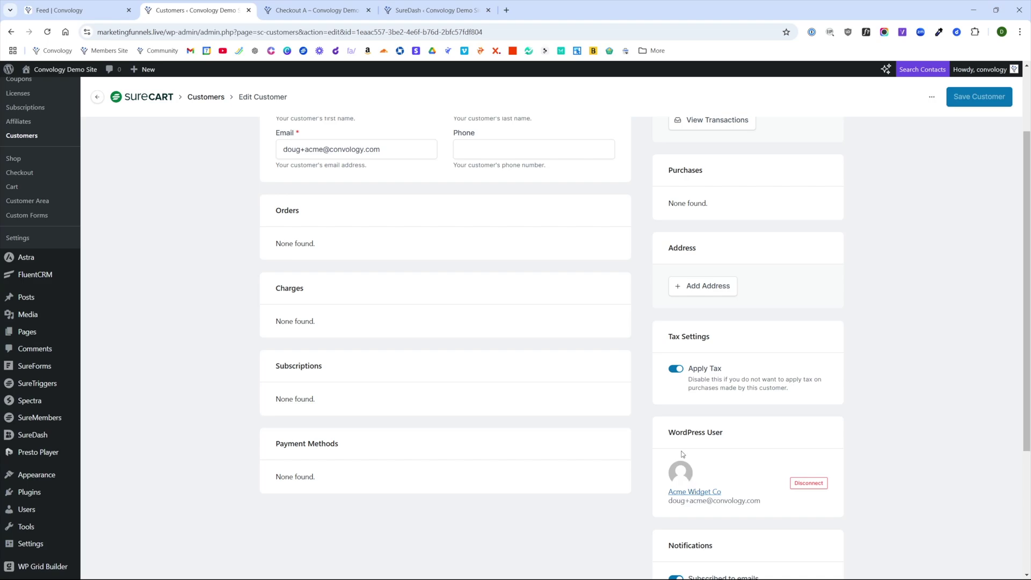
pyautogui.moveTo(679, 435); pyautogui.dragTo(727, 435)
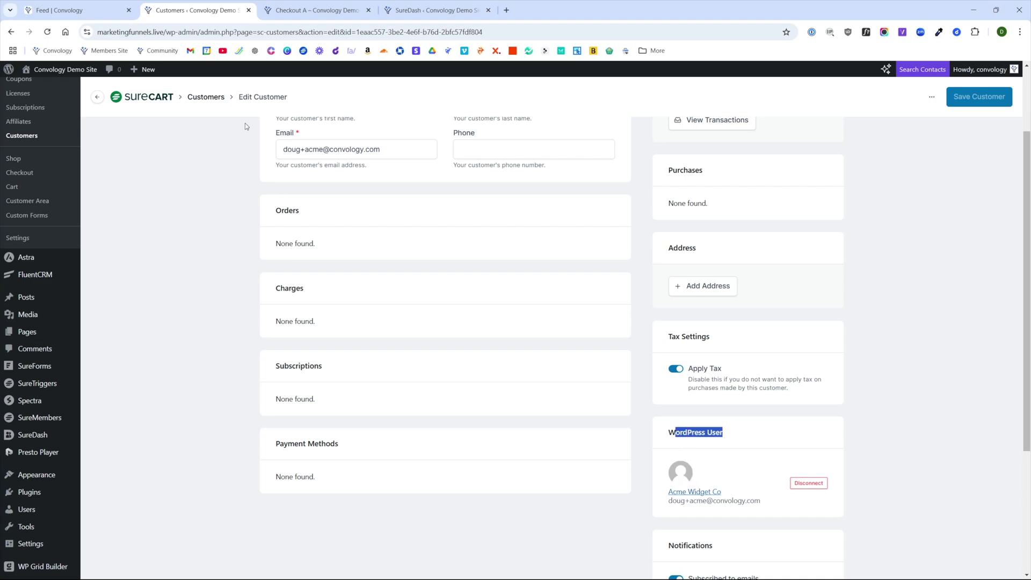
pyautogui.click(905, 433)
pyautogui.scroll(-3, 833, 408)
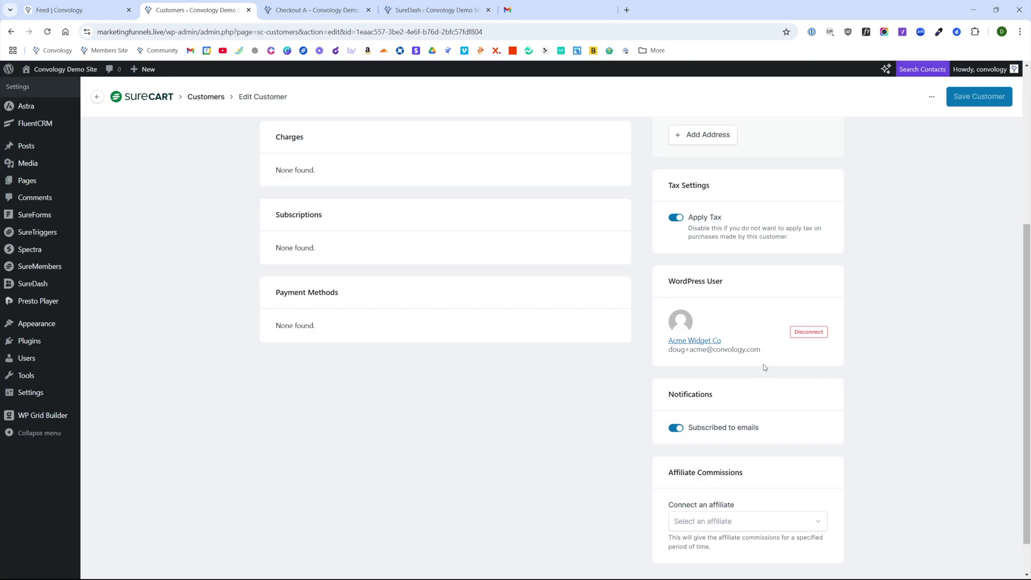
pyautogui.scroll(-1, 752, 369)
pyautogui.scroll(5, 659, 367)
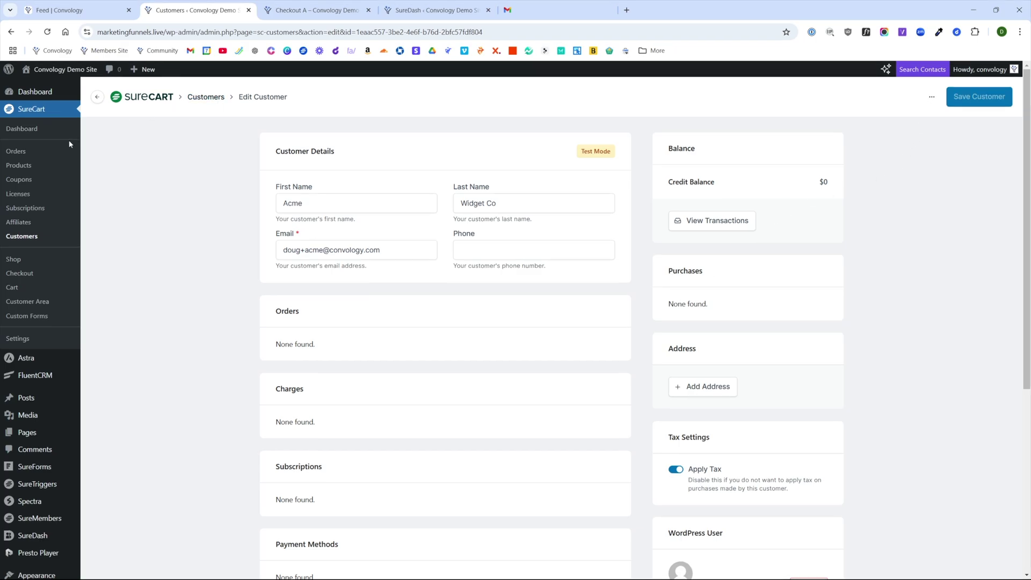
pyautogui.click(24, 153)
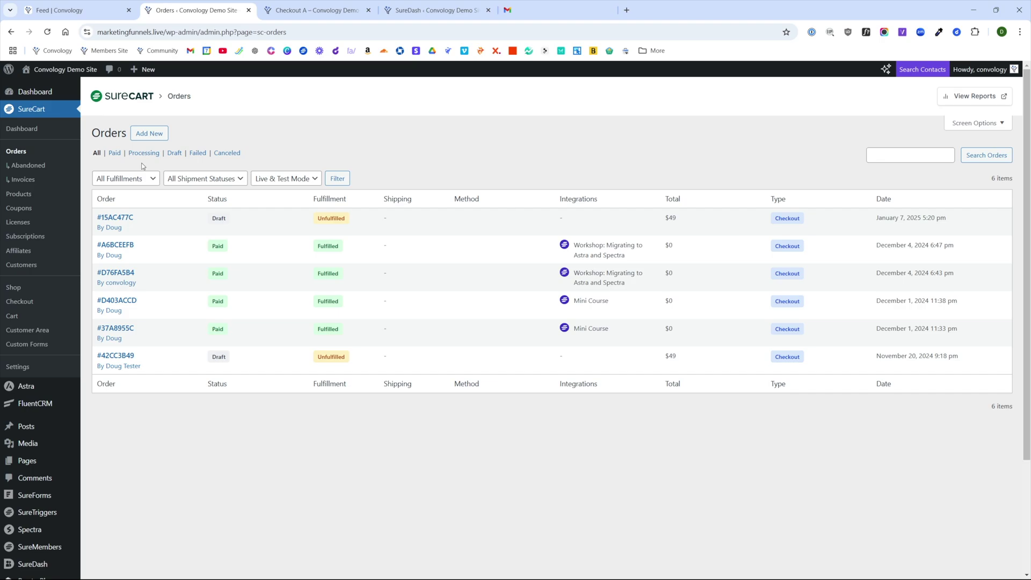
# - Create an invoice with the $499.00/year Tech Membership and Website Package price plus $1,500 setup fee
pyautogui.click(149, 133)
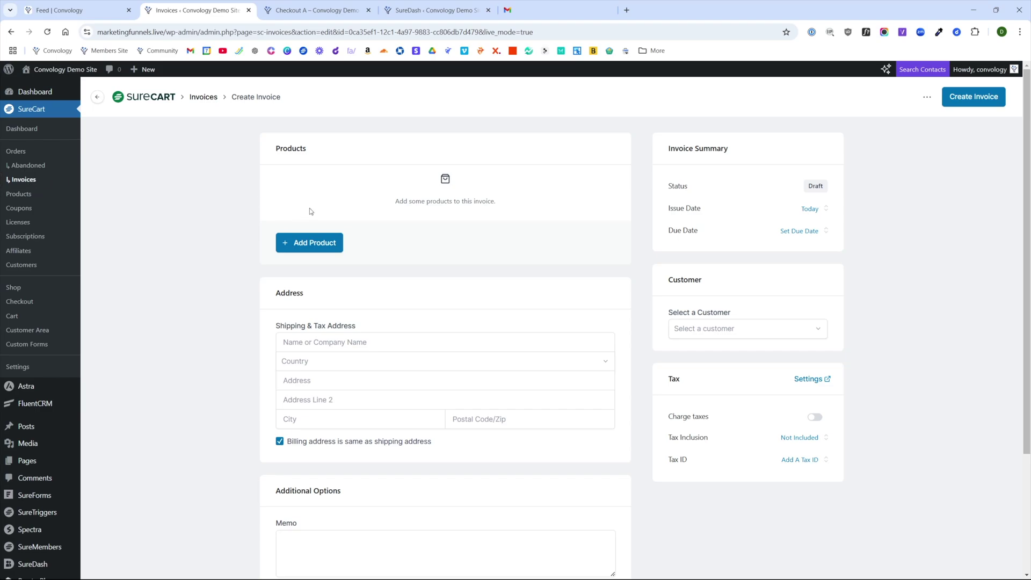
pyautogui.click(308, 249)
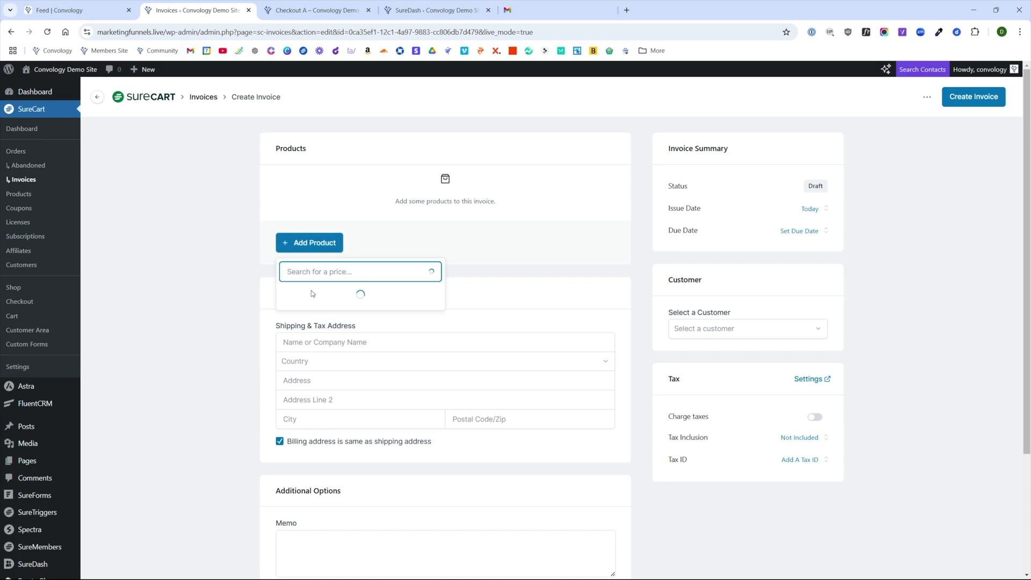
pyautogui.scroll(-4, 333, 333)
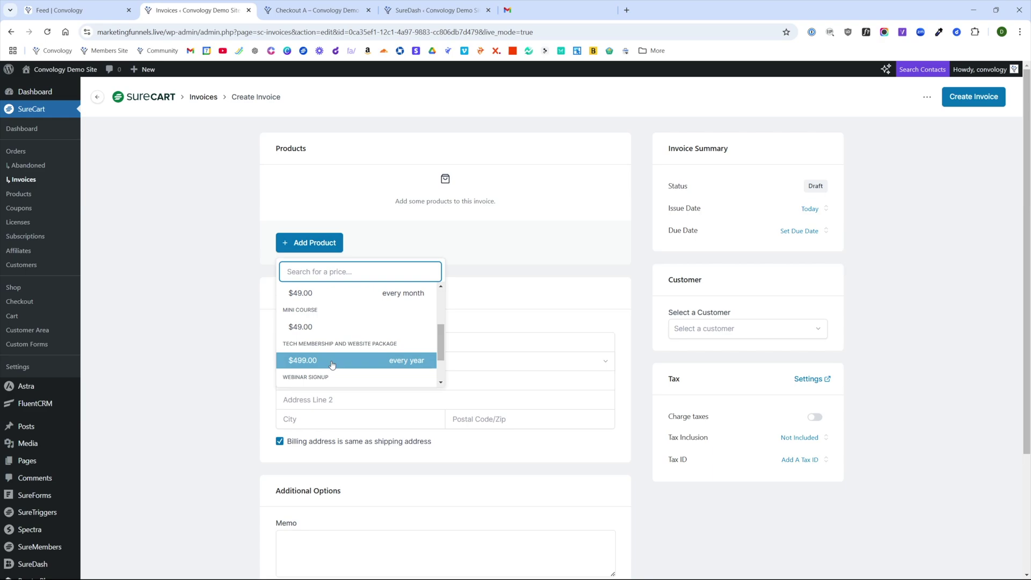
pyautogui.click(330, 358)
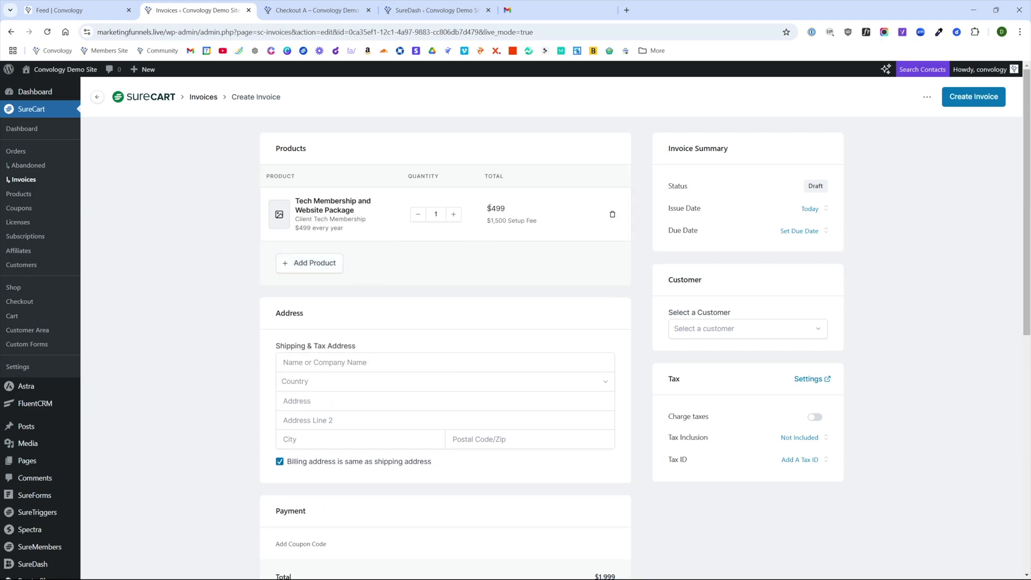
pyautogui.moveTo(489, 221); pyautogui.dragTo(537, 221)
pyautogui.click(498, 272)
pyautogui.click(707, 332)
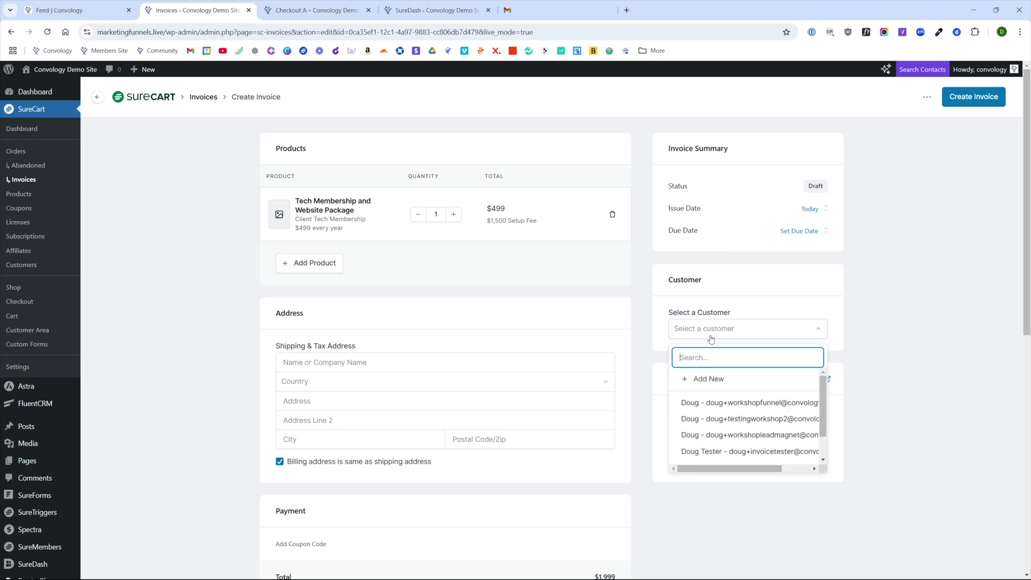
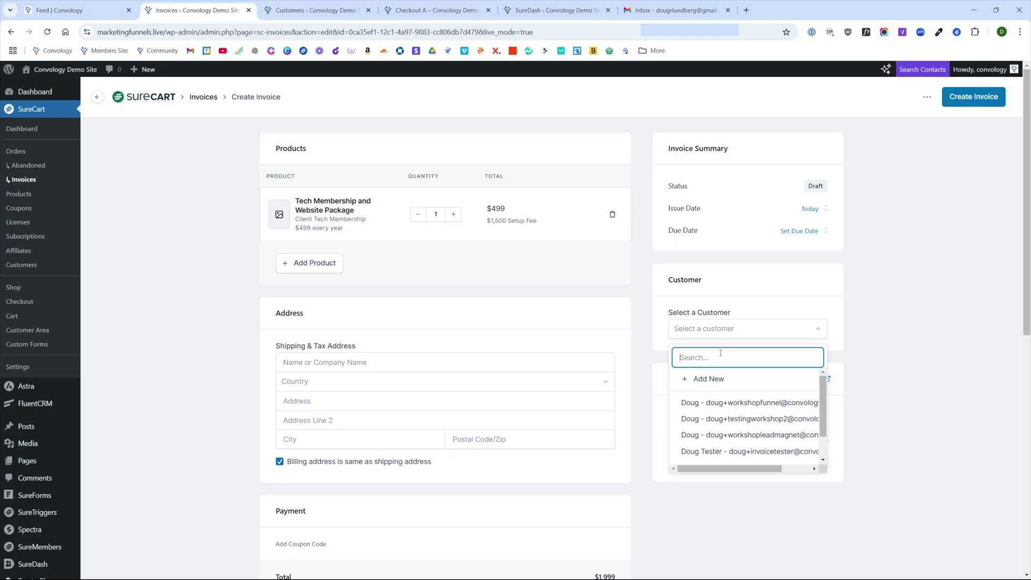
# - Create customer Acme Widgets with name and e-mail, and assign them to the invoice
pyautogui.click(707, 379)
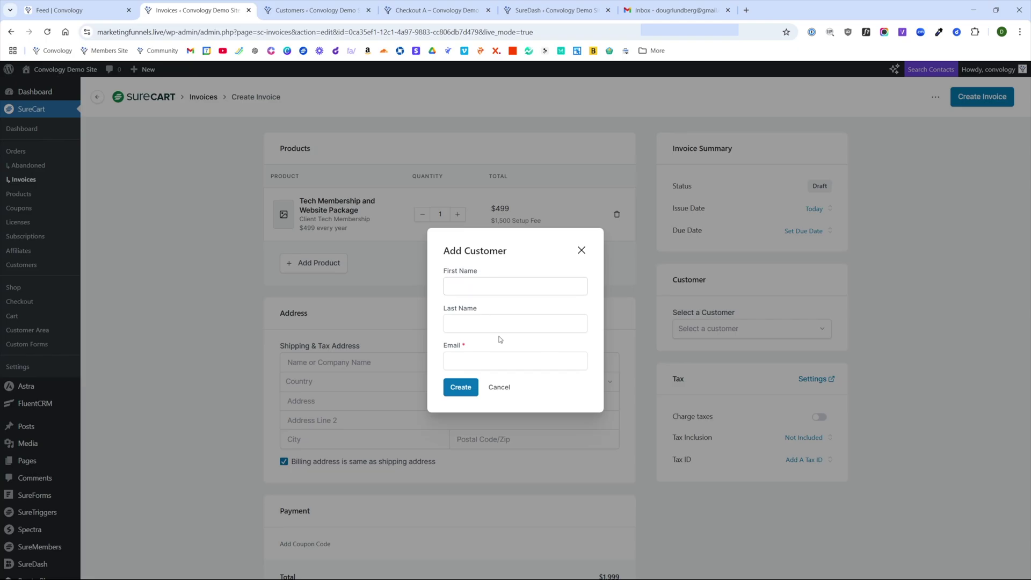
pyautogui.click(496, 281)
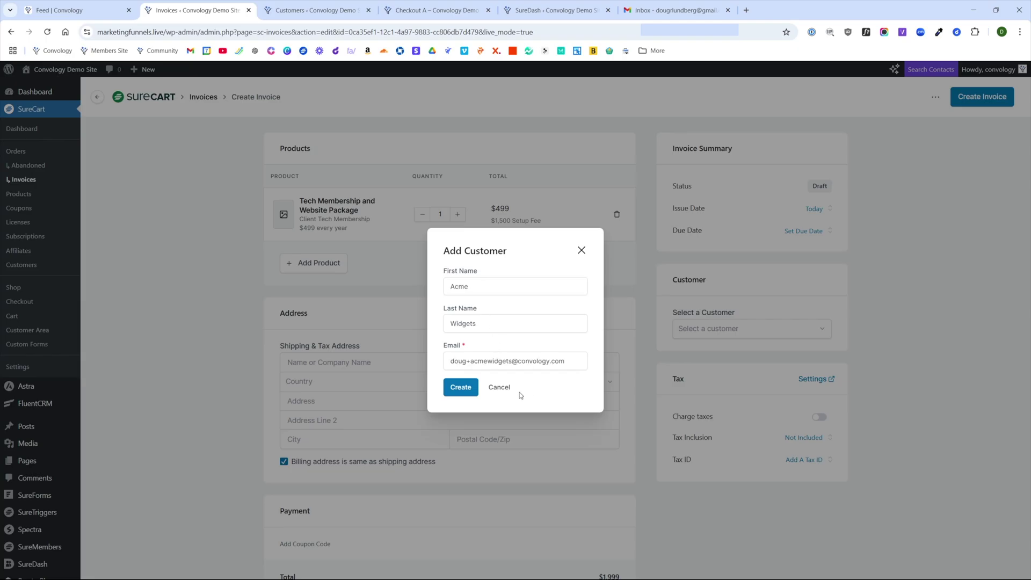
pyautogui.click(461, 387)
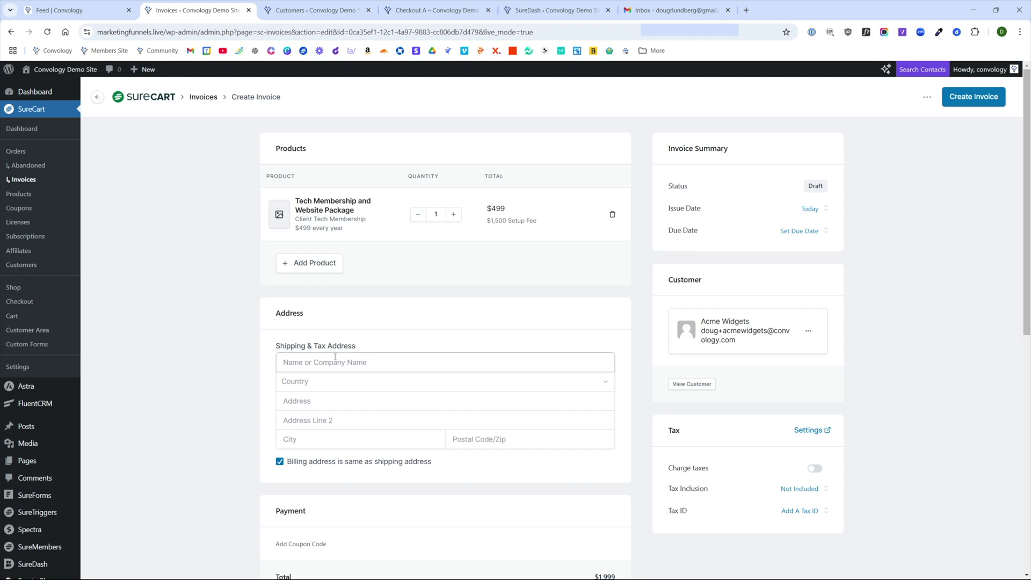
pyautogui.scroll(-1, 336, 371)
# - Review the invoice's Payment section and its $1,999 total
pyautogui.scroll(-2, 328, 378)
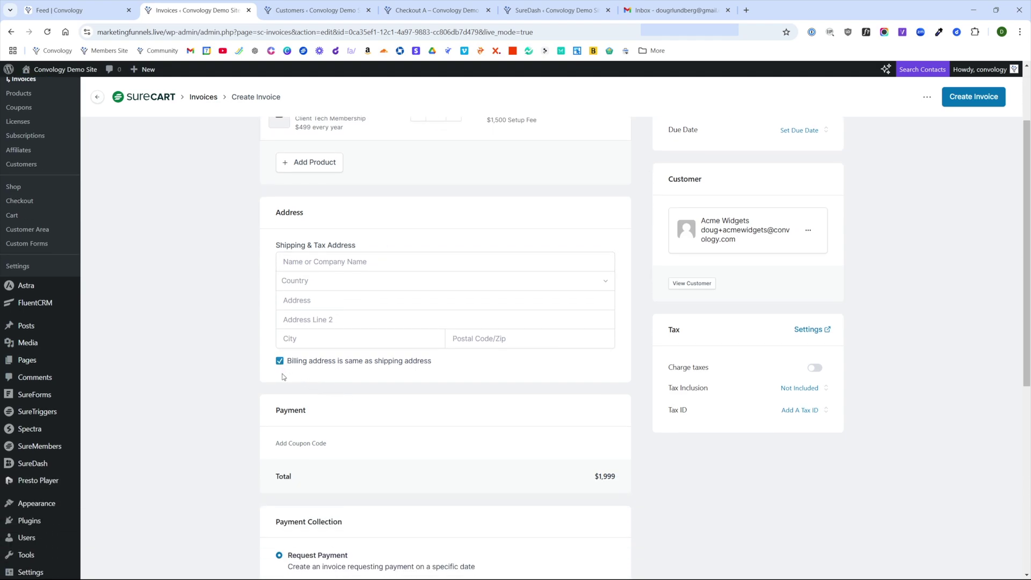
pyautogui.scroll(-3, 298, 378)
pyautogui.scroll(1, 330, 326)
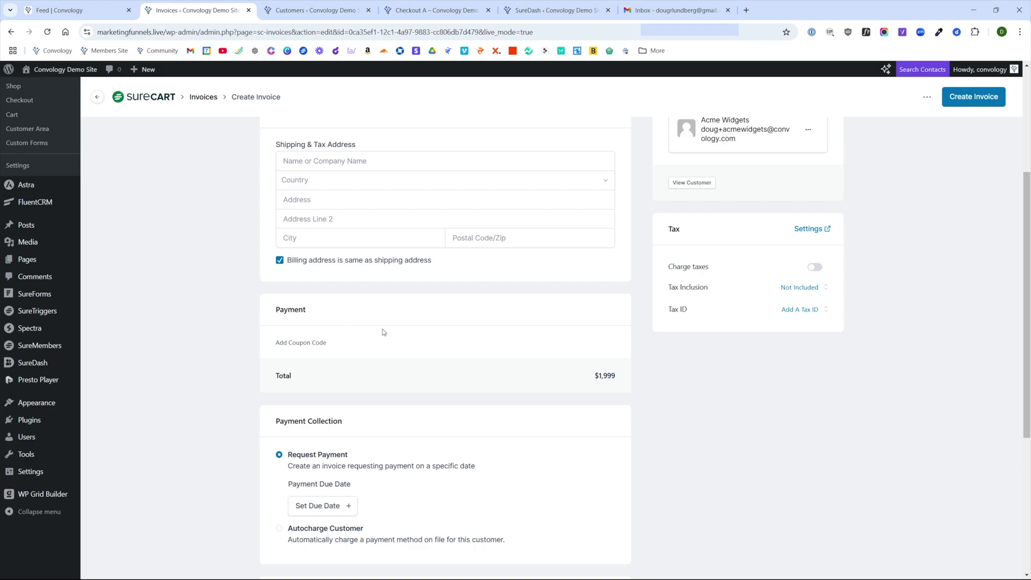
pyautogui.doubleClick(283, 314)
pyautogui.moveTo(594, 376); pyautogui.dragTo(618, 381)
pyautogui.click(636, 350)
pyautogui.scroll(-4, 636, 351)
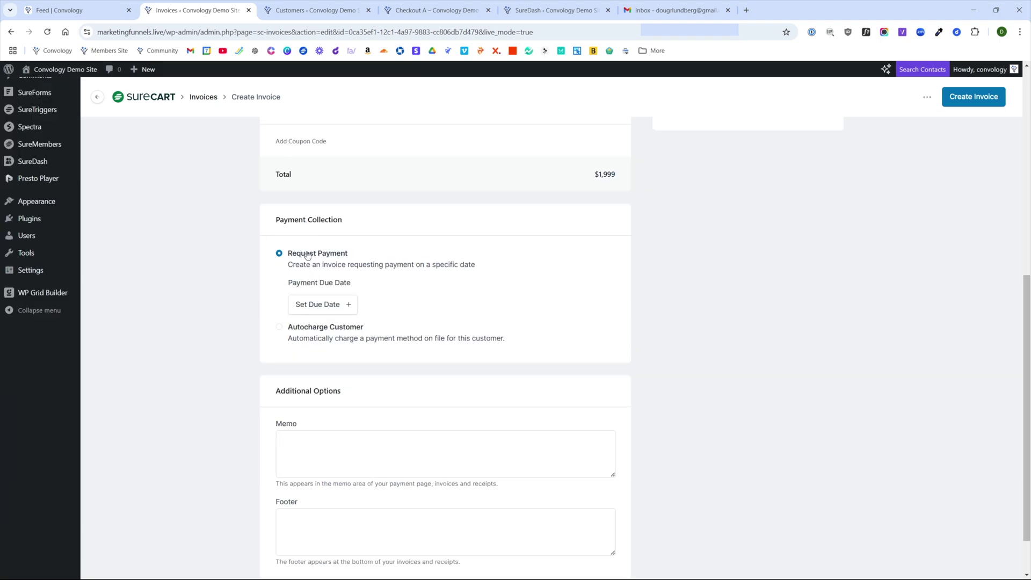
# - Set payment collection to Request Payment with a due date of January 8
pyautogui.click(279, 328)
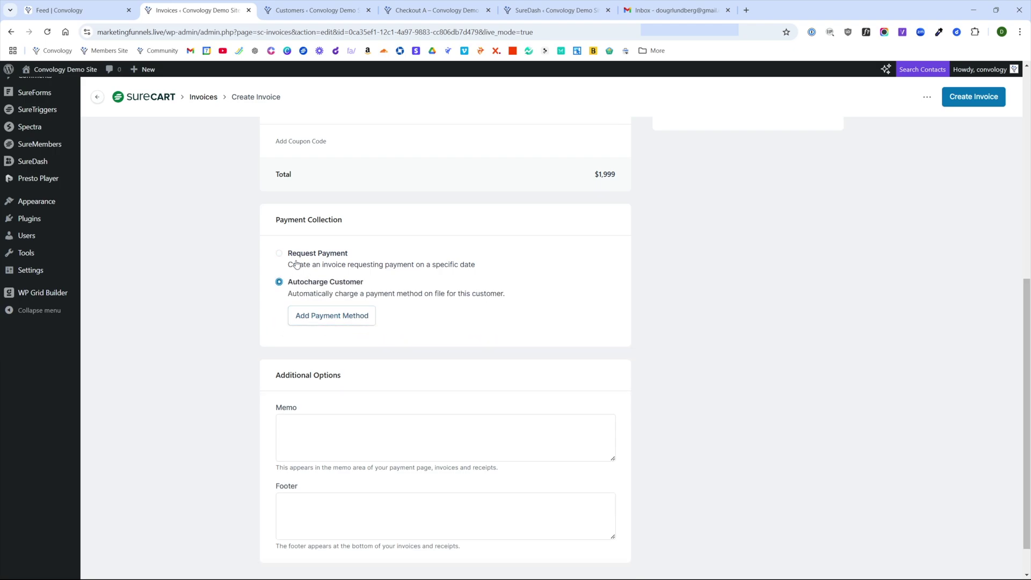
pyautogui.click(280, 256)
pyautogui.click(279, 254)
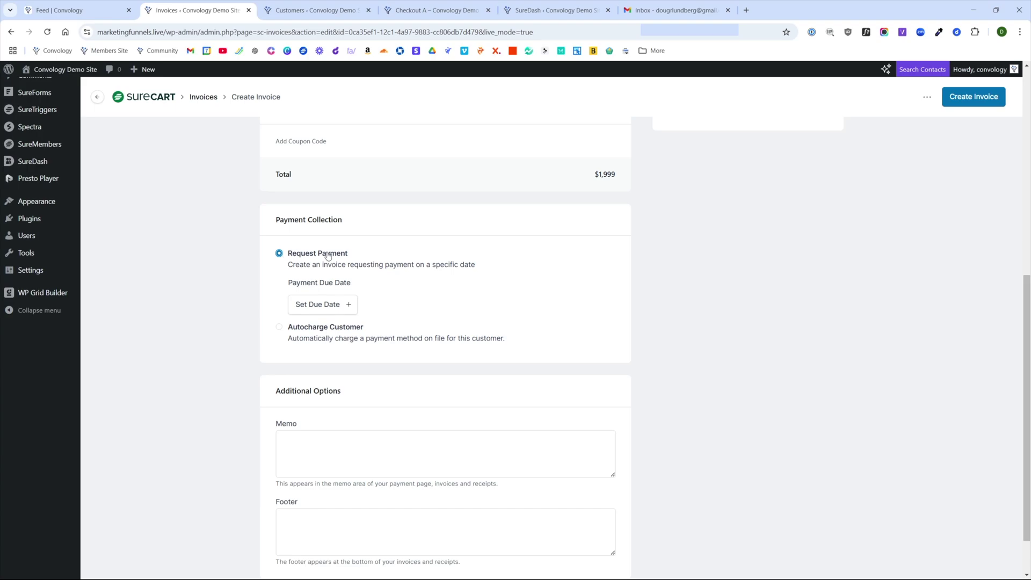
pyautogui.click(340, 308)
pyautogui.click(359, 417)
# - Add memo 'Website development project per the signed terms.' and footer 'Thank you for your business with Doug's Website and Tech!'
pyautogui.scroll(-2, 225, 408)
pyautogui.click(316, 400)
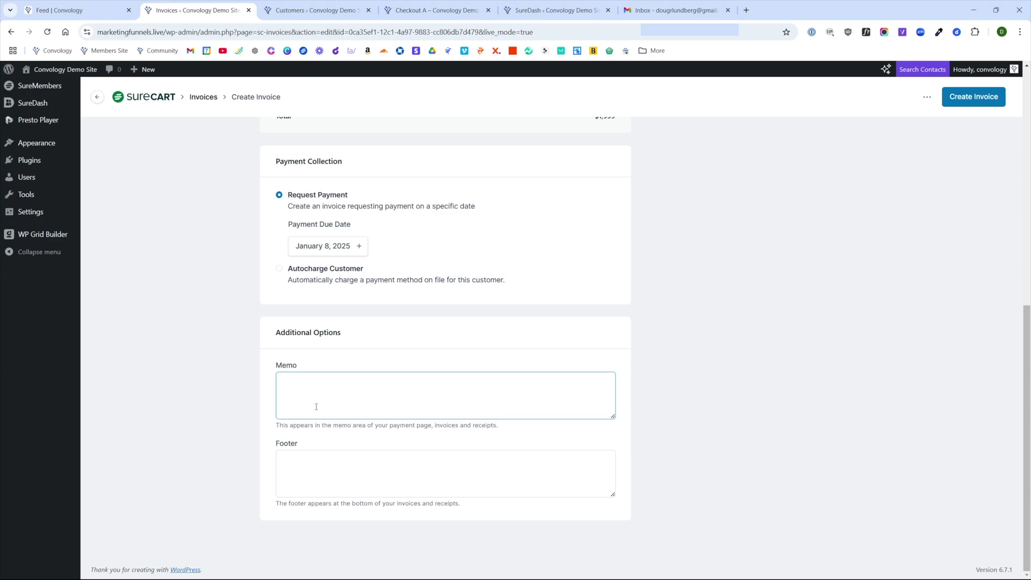
pyautogui.write('Website development project per the signed terms.')
pyautogui.press('Tab')
pyautogui.write("Thank you for your business with Doug's Website and Tech!")
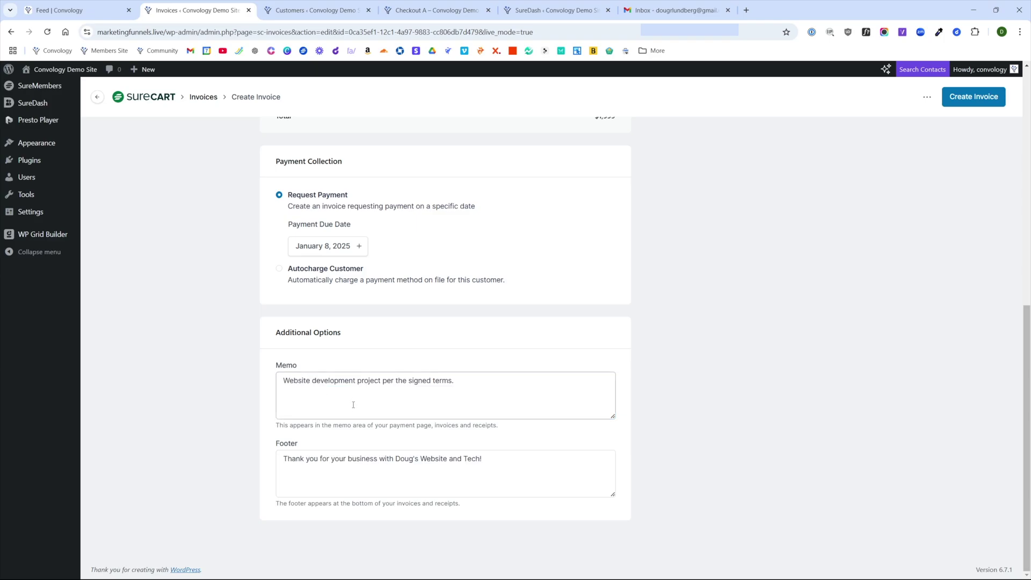
# - Create the invoice with Send email switched on so the customer is e-mailed
pyautogui.scroll(8, 353, 404)
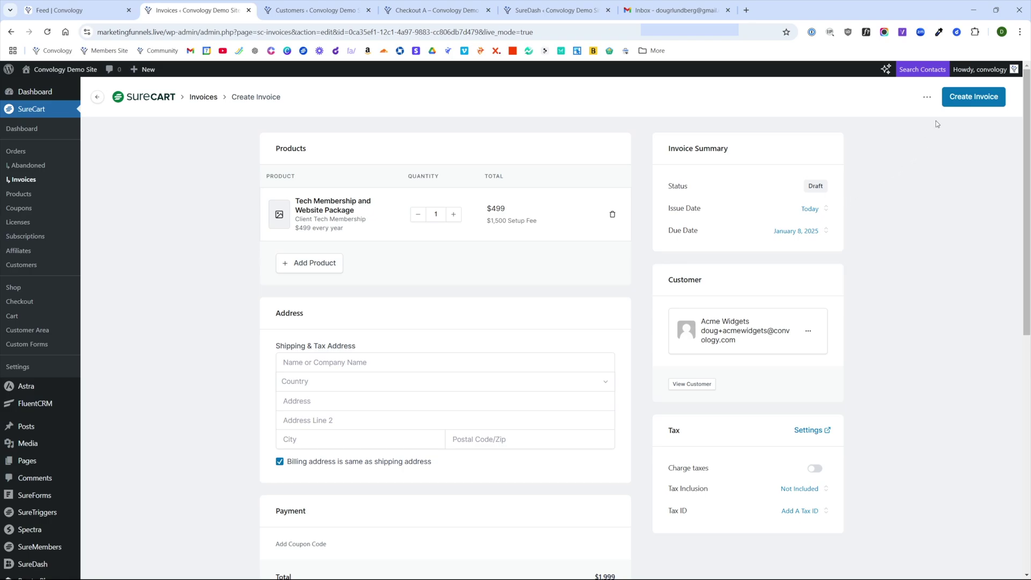
pyautogui.click(969, 102)
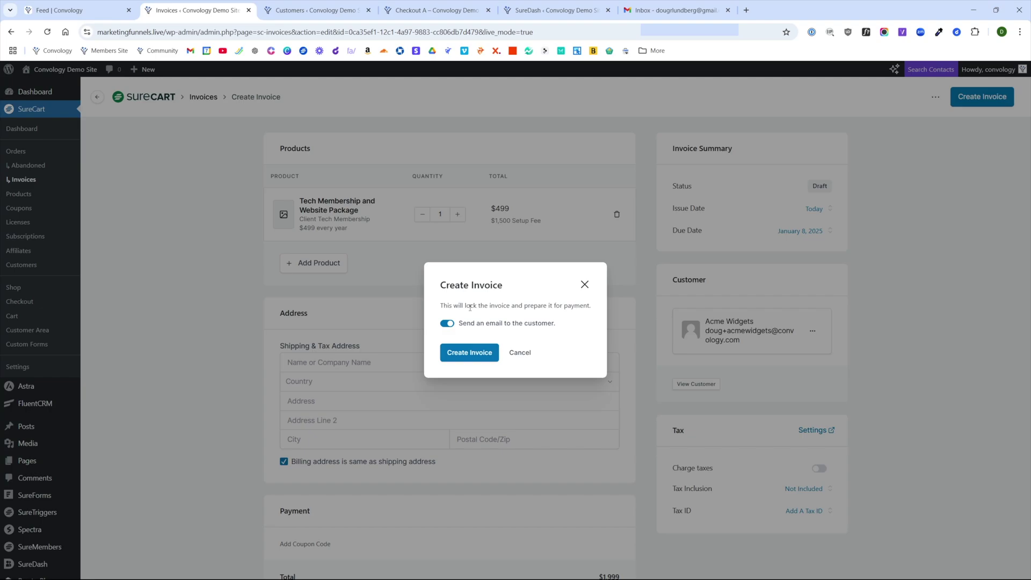
pyautogui.click(448, 324)
pyautogui.click(449, 324)
pyautogui.click(449, 324)
pyautogui.click(449, 324)
pyautogui.click(464, 356)
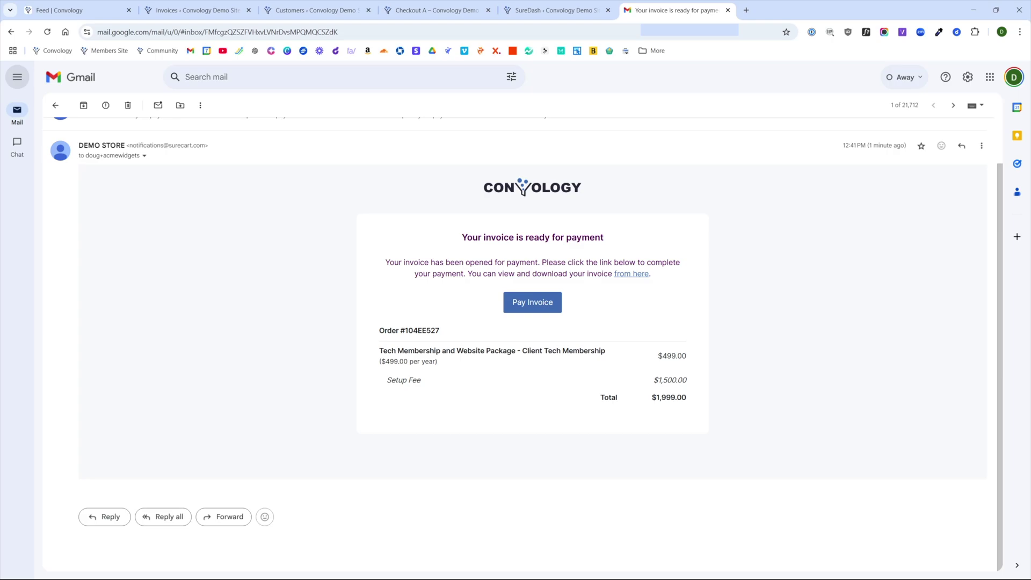
# - Open the viewable invoice through the e-mail's 'from here' link
pyautogui.click(624, 274)
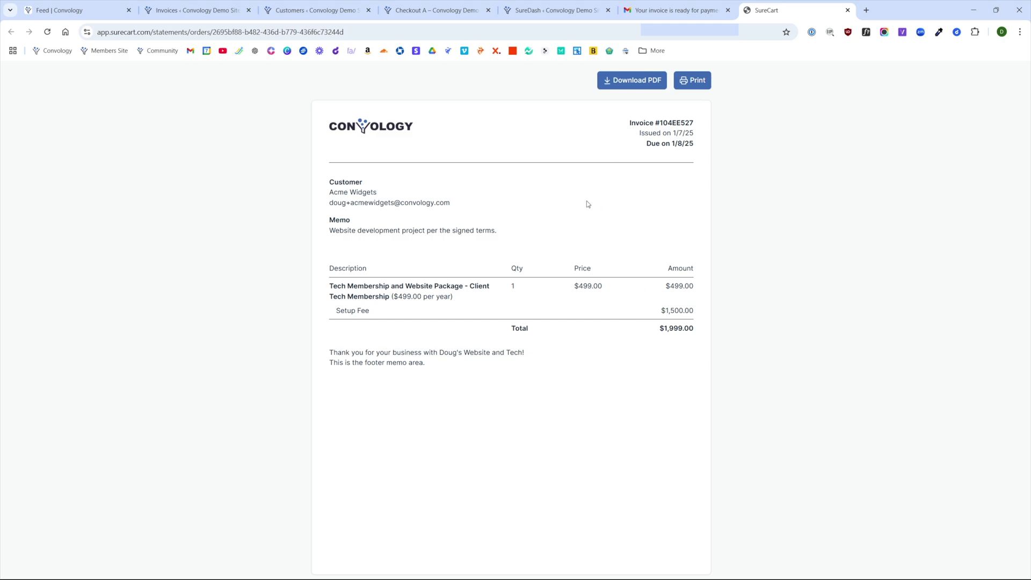
# - Highlight the invoice's memo, footer, $499.00 yearly price and $1,500.00 setup fee, then return to Gmail
pyautogui.moveTo(330, 230); pyautogui.dragTo(499, 231)
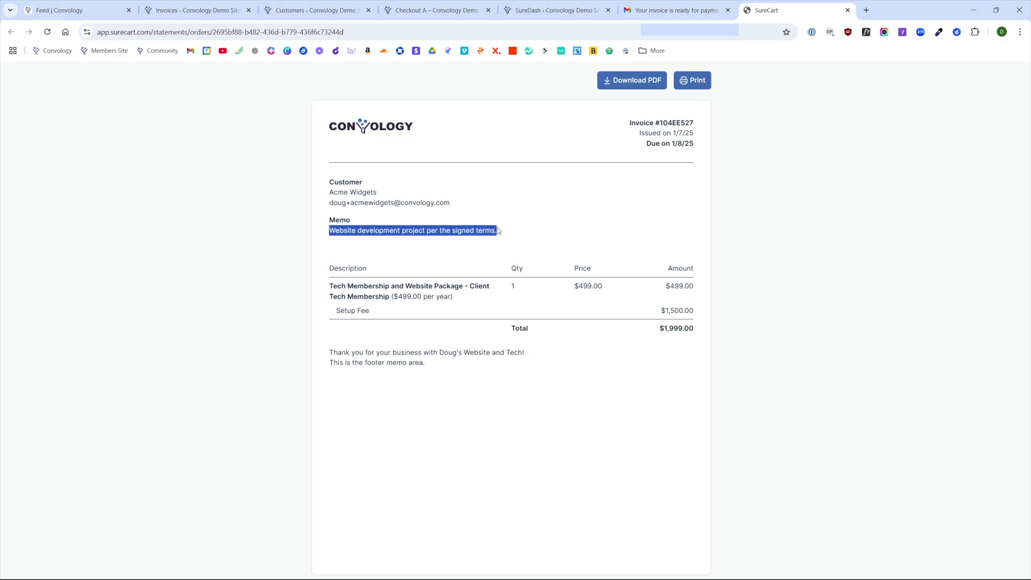
pyautogui.moveTo(331, 353); pyautogui.dragTo(498, 368)
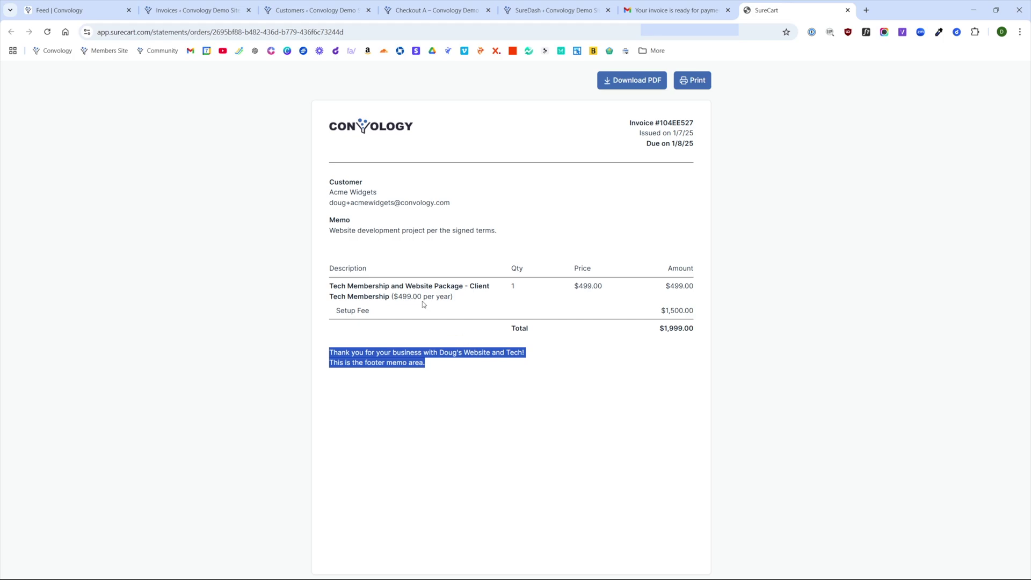
pyautogui.moveTo(578, 285); pyautogui.dragTo(608, 287)
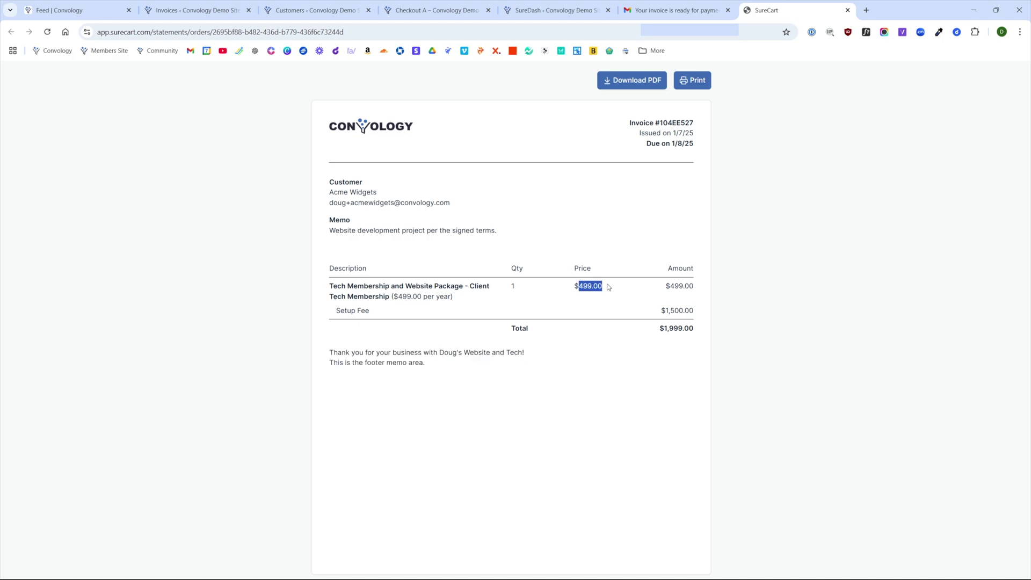
pyautogui.moveTo(609, 287); pyautogui.dragTo(642, 293)
pyautogui.moveTo(394, 296); pyautogui.dragTo(452, 297)
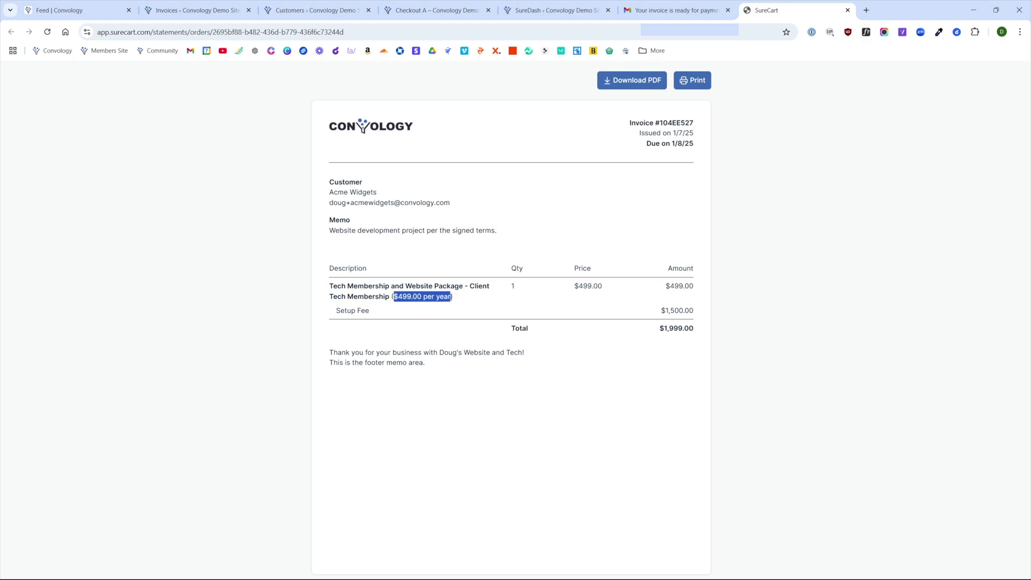
pyautogui.click(532, 301)
pyautogui.moveTo(336, 311); pyautogui.dragTo(374, 312)
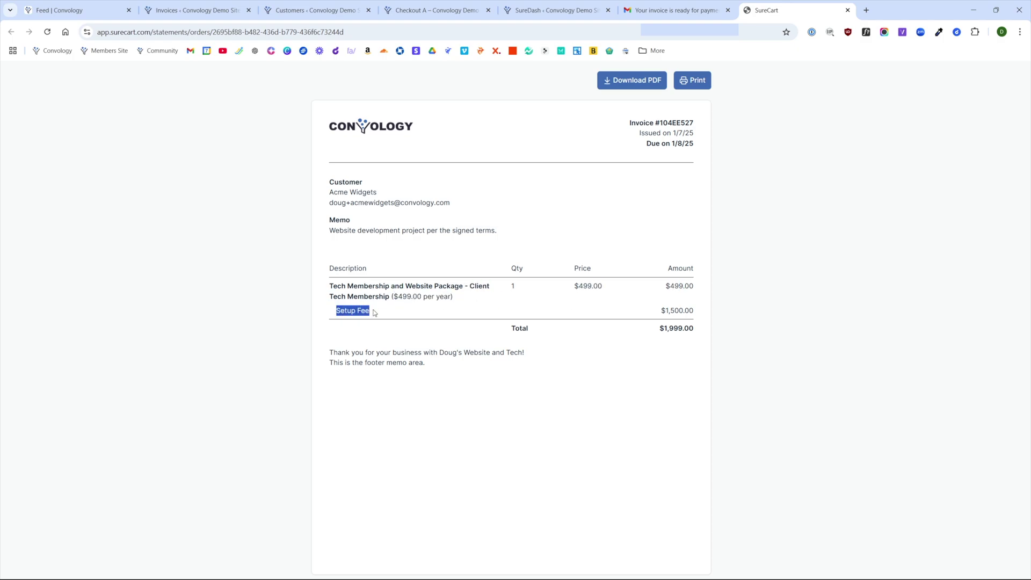
pyautogui.moveTo(649, 310); pyautogui.dragTo(695, 334)
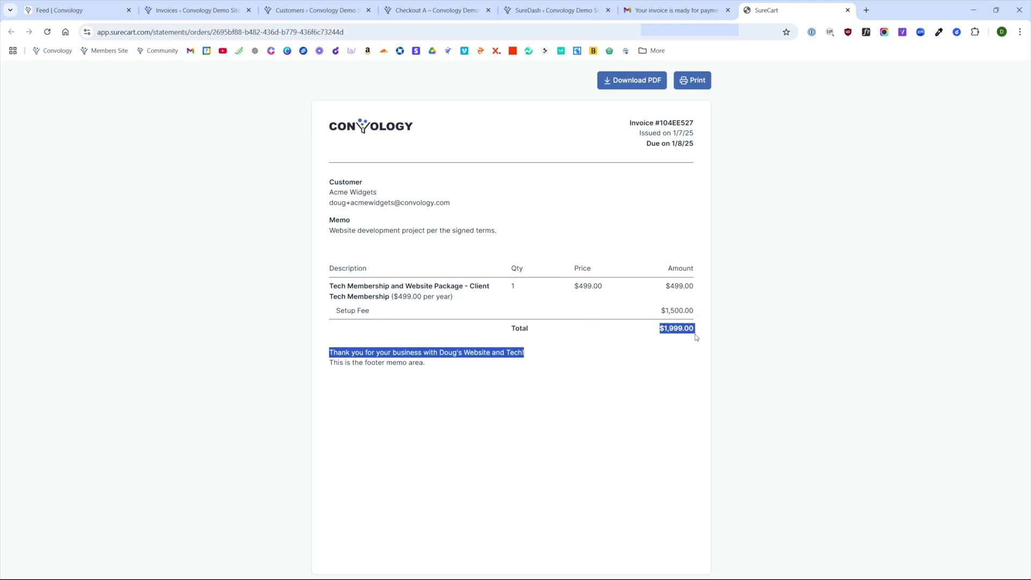
pyautogui.click(676, 390)
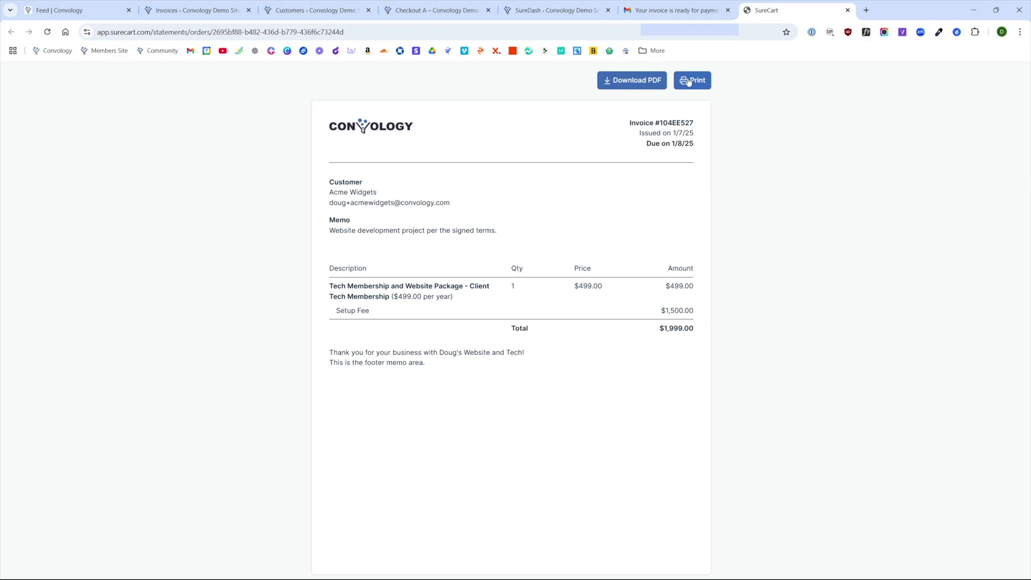
pyautogui.click(677, 11)
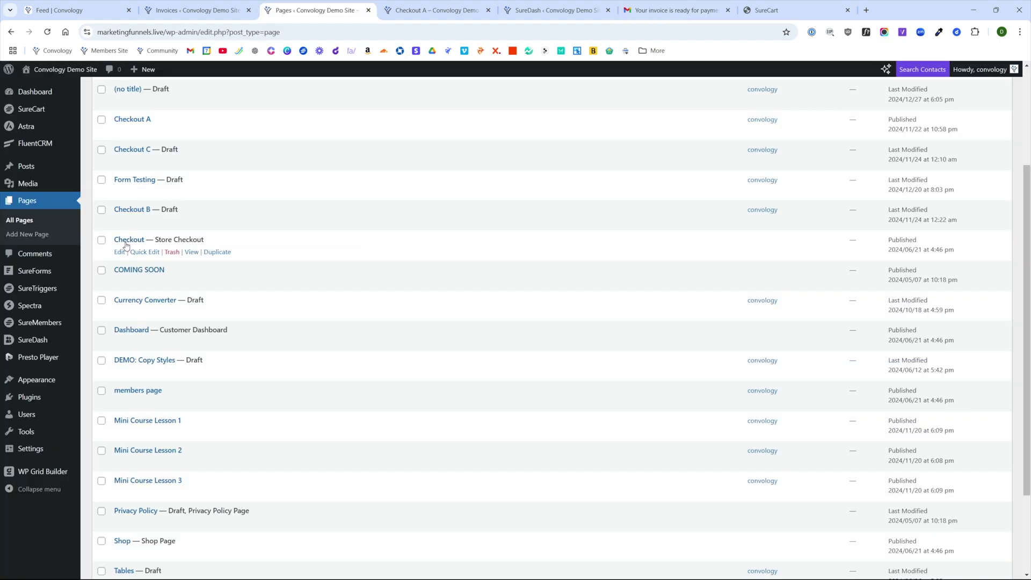
# - Open the Checkout page in the block editor and compare it with the live Checkout A page
pyautogui.moveTo(206, 242); pyautogui.dragTo(159, 241)
pyautogui.click(119, 252)
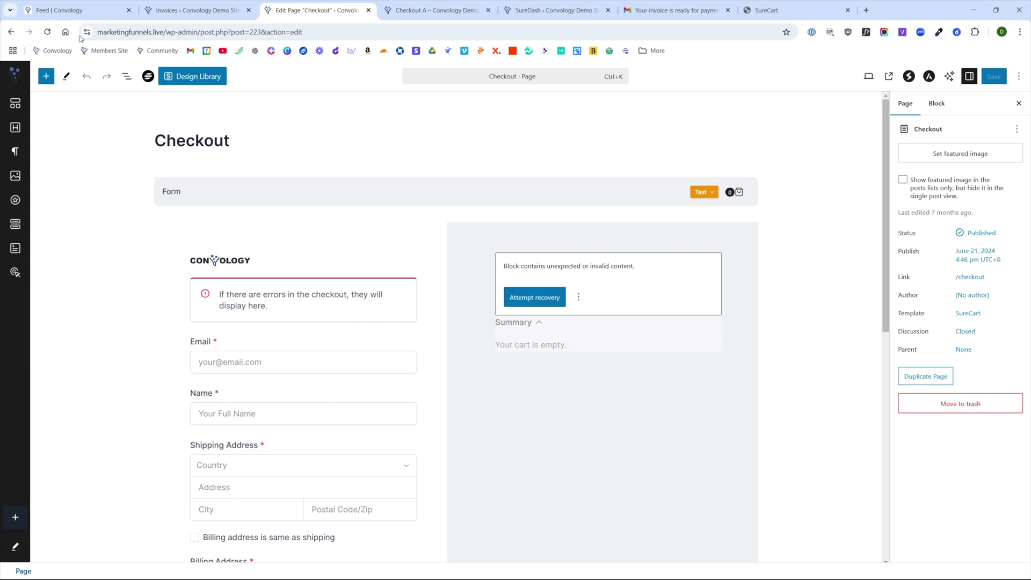
pyautogui.click(432, 10)
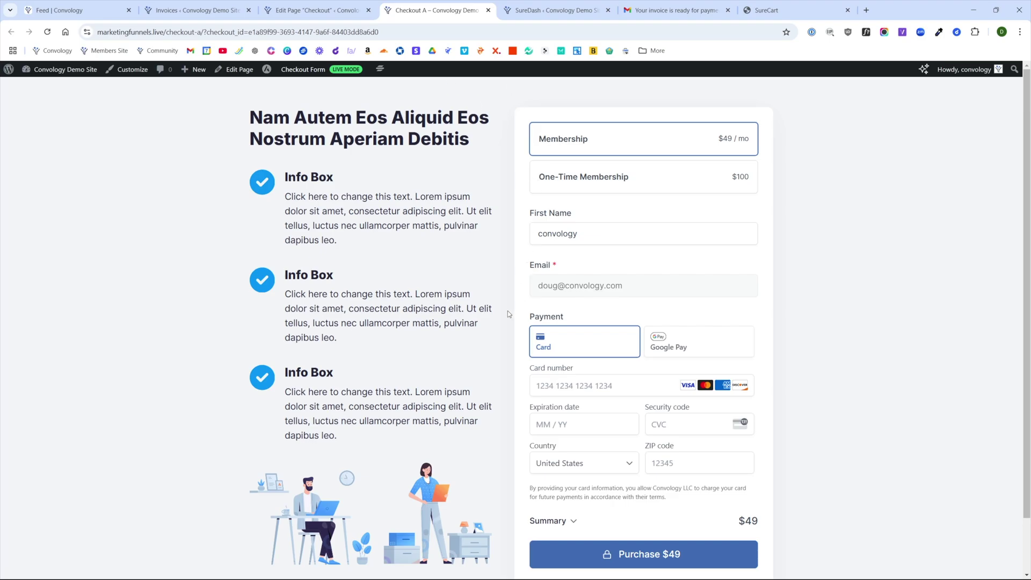
pyautogui.scroll(-1, 508, 311)
pyautogui.click(289, 10)
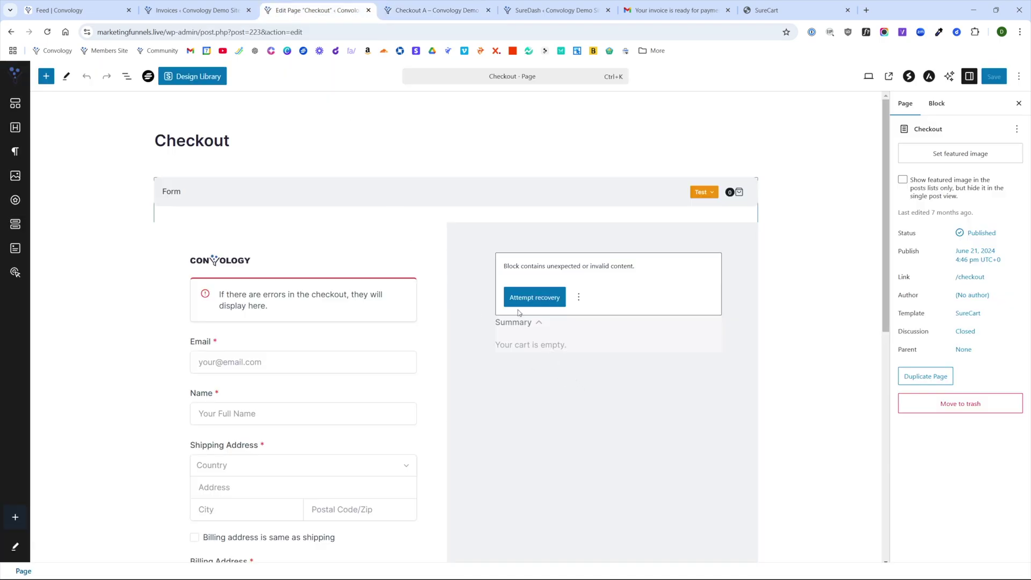
# - From the invoice email, open the $1,999 invoice's checkout page and review its memo
pyautogui.click(678, 10)
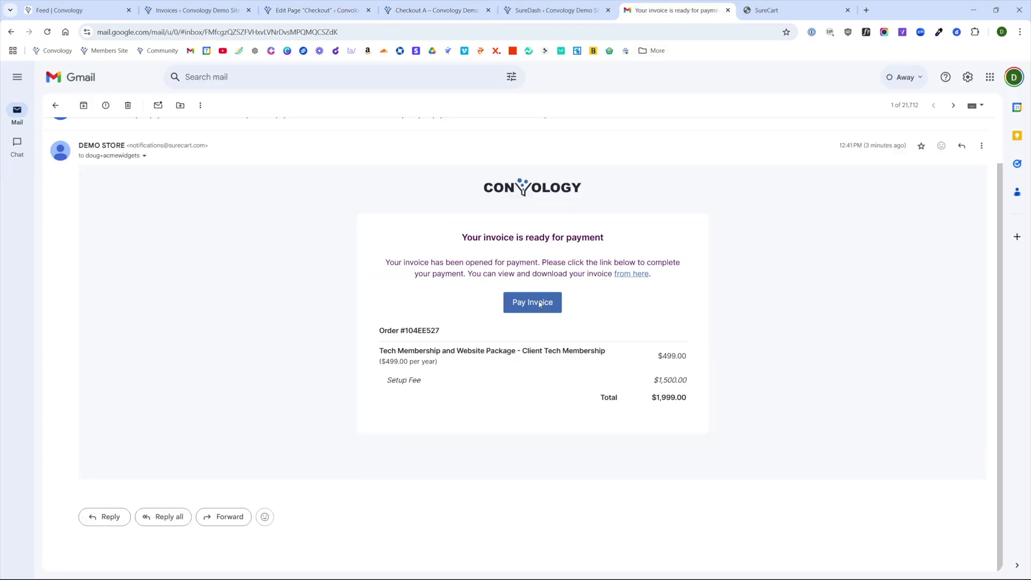
pyautogui.click(540, 304)
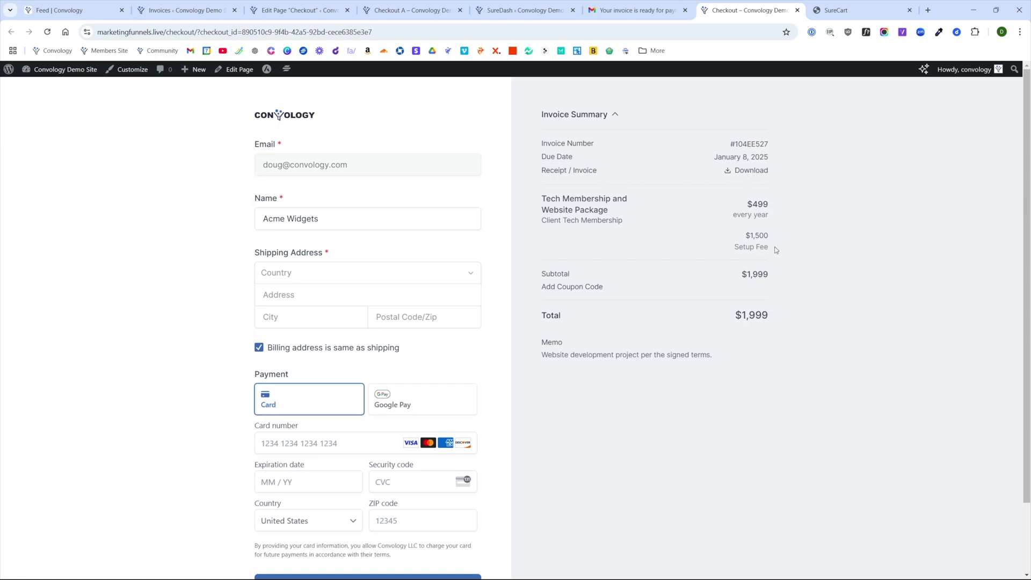
pyautogui.moveTo(532, 346); pyautogui.dragTo(725, 368)
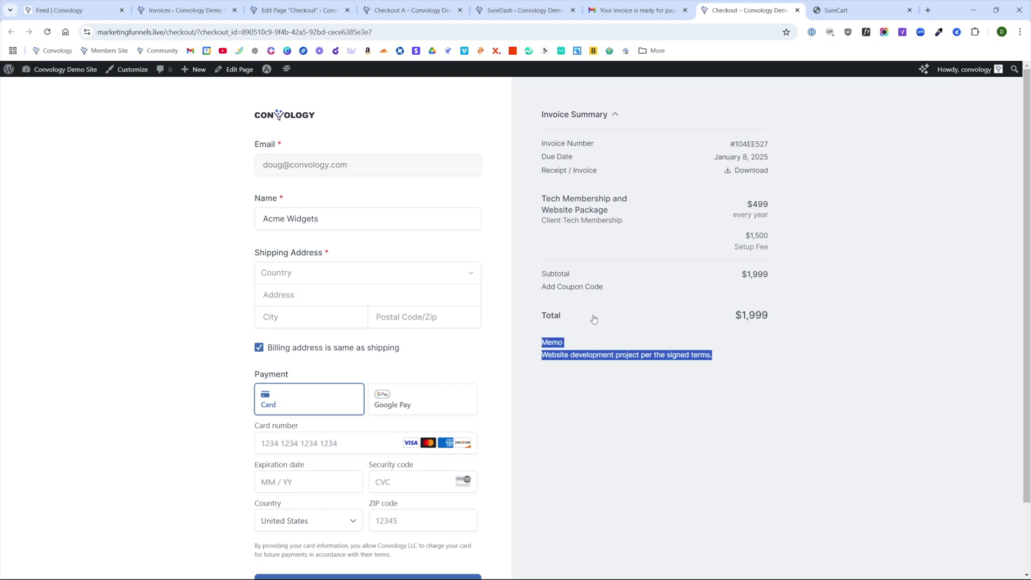
pyautogui.click(685, 406)
pyautogui.scroll(-2, 671, 406)
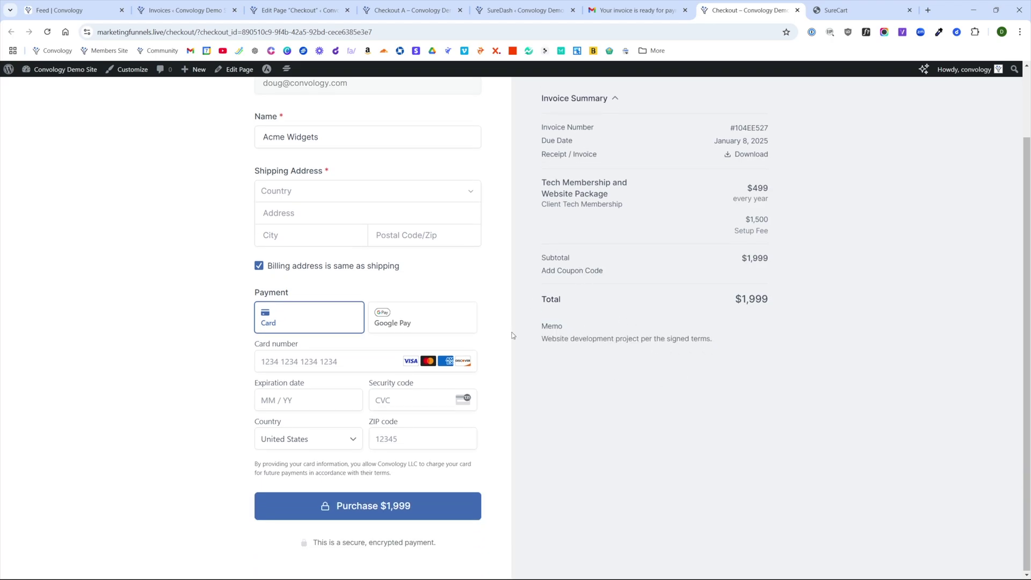
pyautogui.scroll(2, 666, 494)
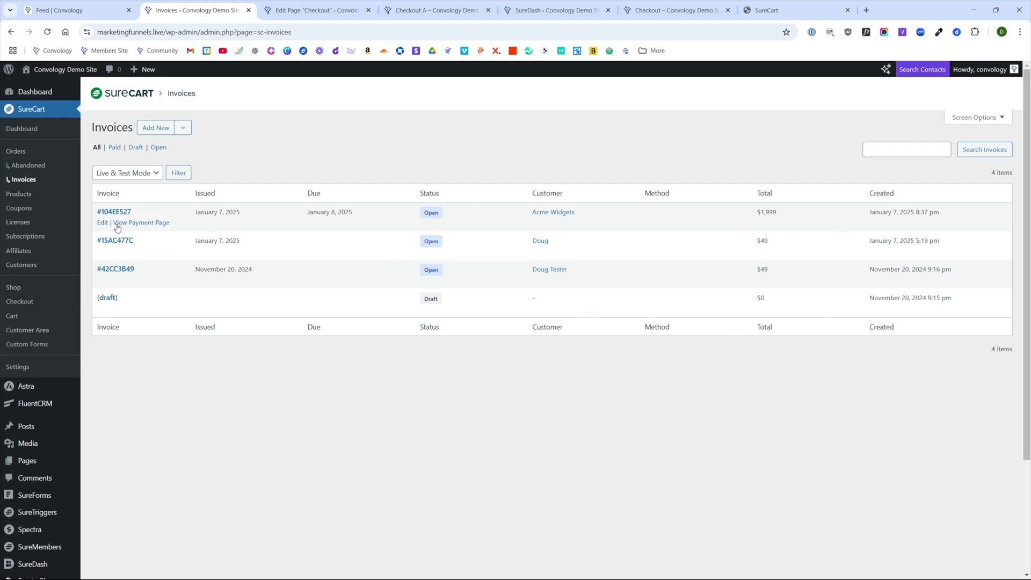
# - Preview invoice #104EE527's payment page, then open its admin View Invoice details
pyautogui.click(134, 224)
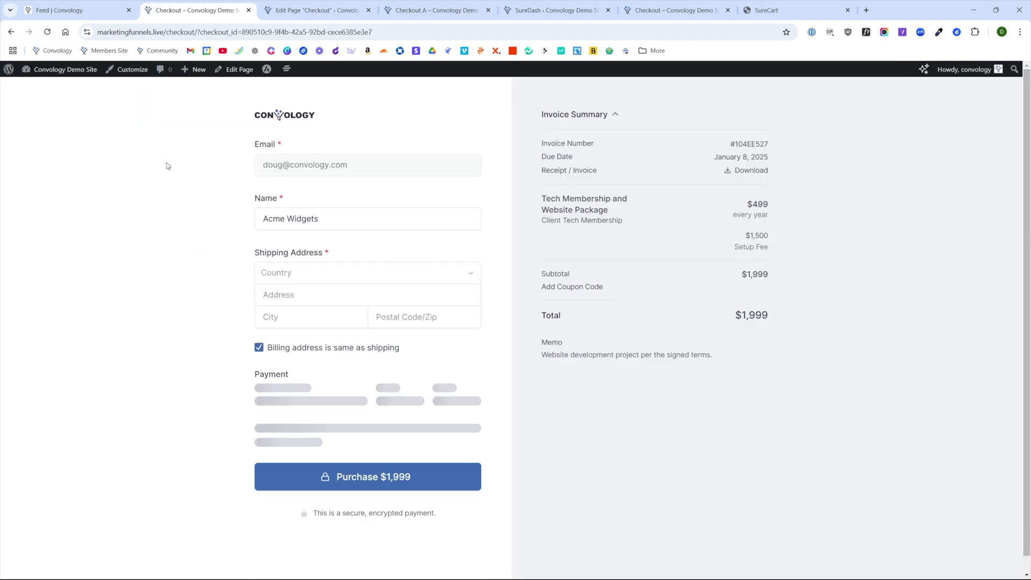
pyautogui.hotkey('alt', 'Left')
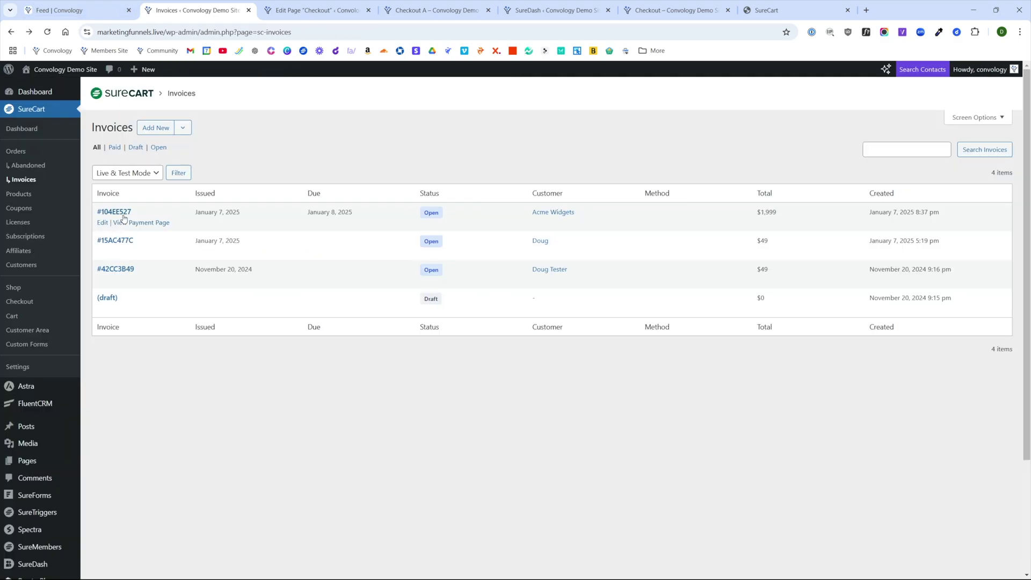
pyautogui.click(102, 224)
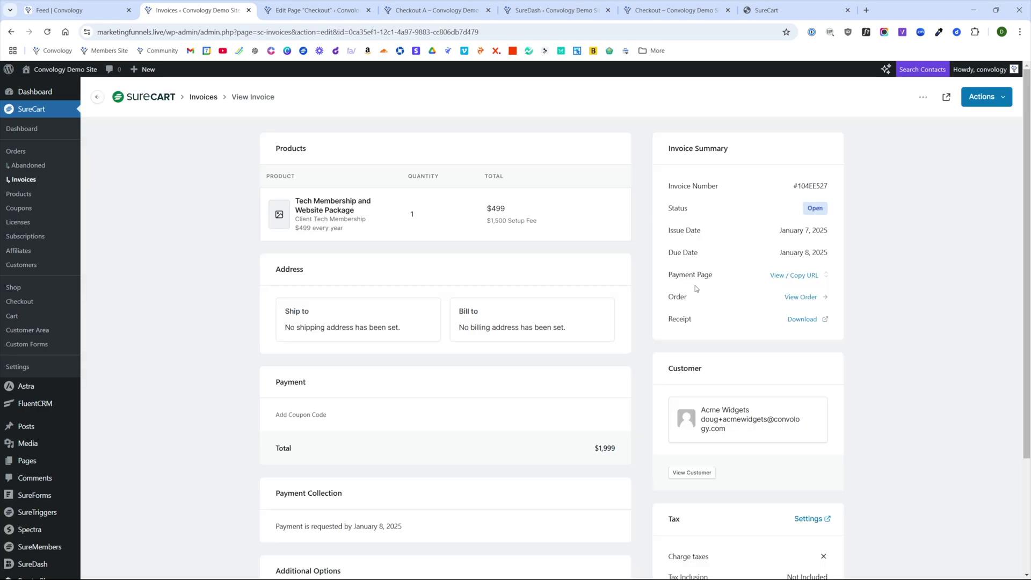
pyautogui.moveTo(668, 275); pyautogui.dragTo(717, 275)
# - Mark invoice #104EE527 as paid through Actions > Mark As Paid and confirm
pyautogui.click(686, 296)
pyautogui.click(993, 99)
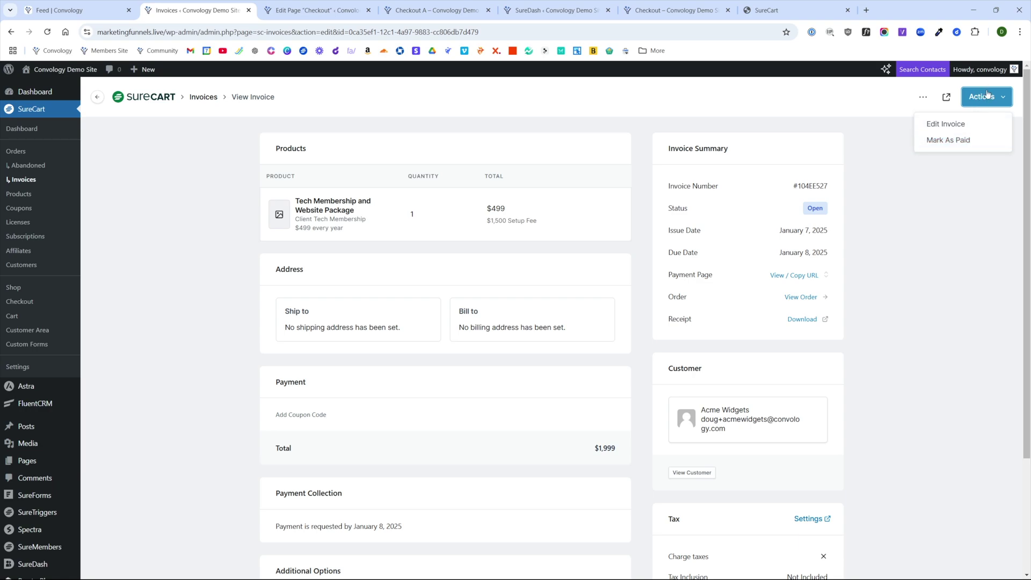
pyautogui.click(941, 140)
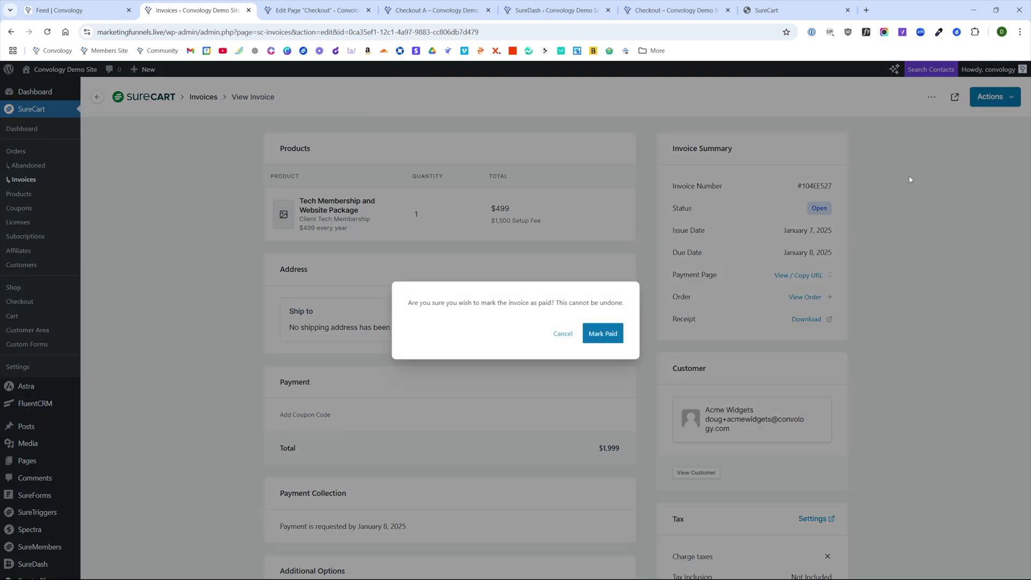
pyautogui.click(603, 334)
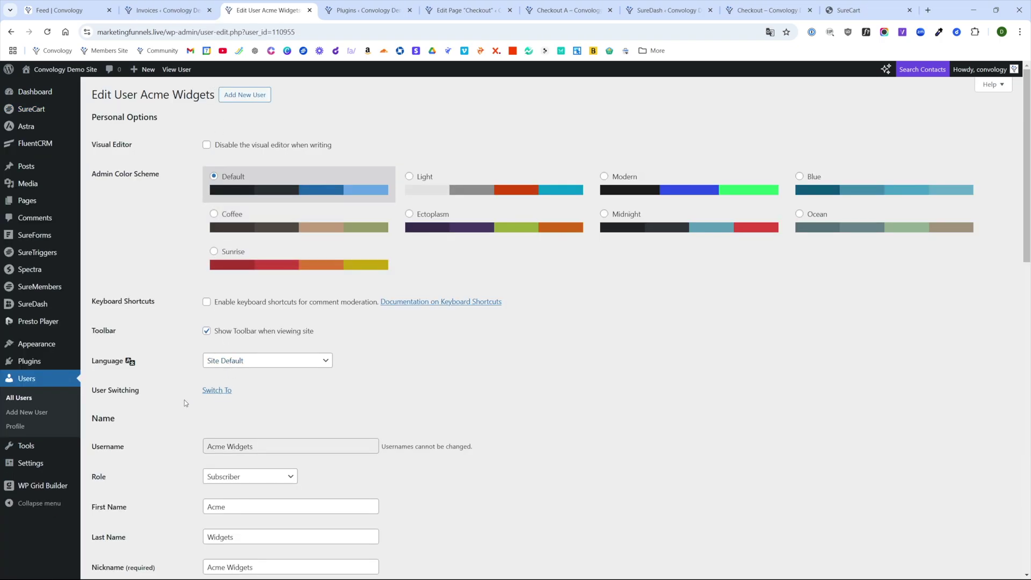
# - From the customer's Edit User page, use Switch To to sign in as them
pyautogui.click(349, 11)
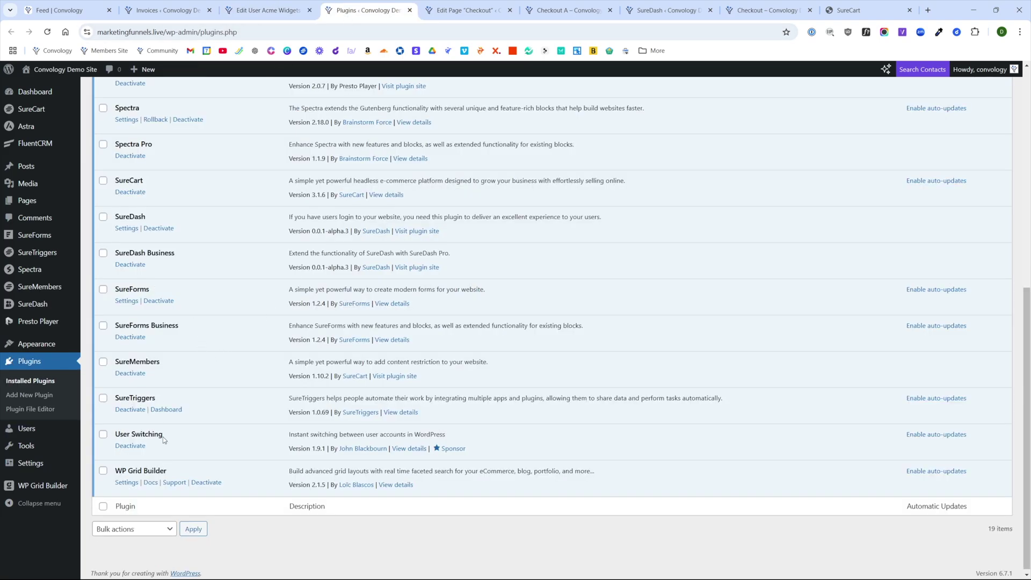
pyautogui.click(269, 12)
pyautogui.click(218, 392)
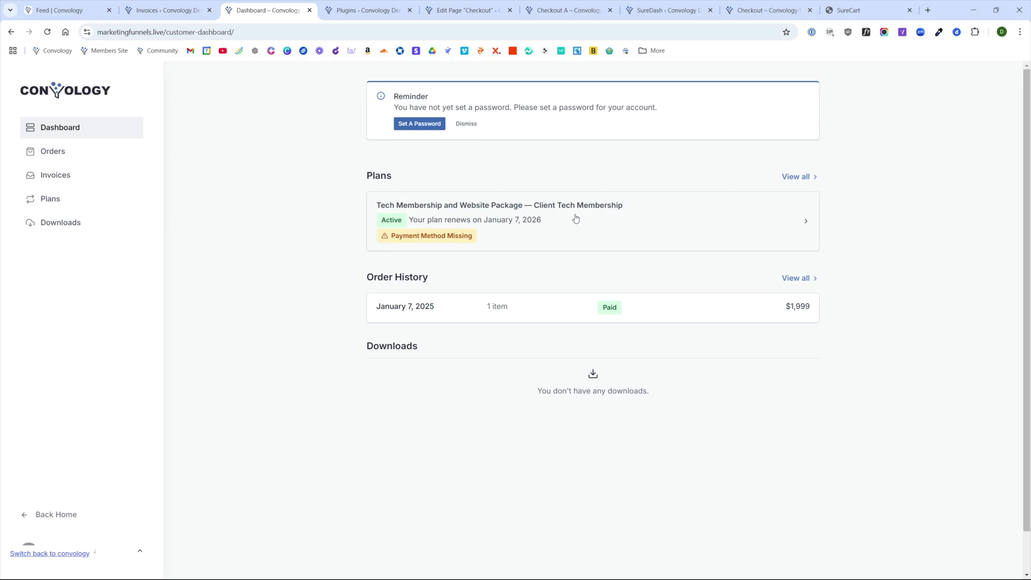
# - Open and expand the Tech Membership plan, then start Set A Password
pyautogui.click(671, 218)
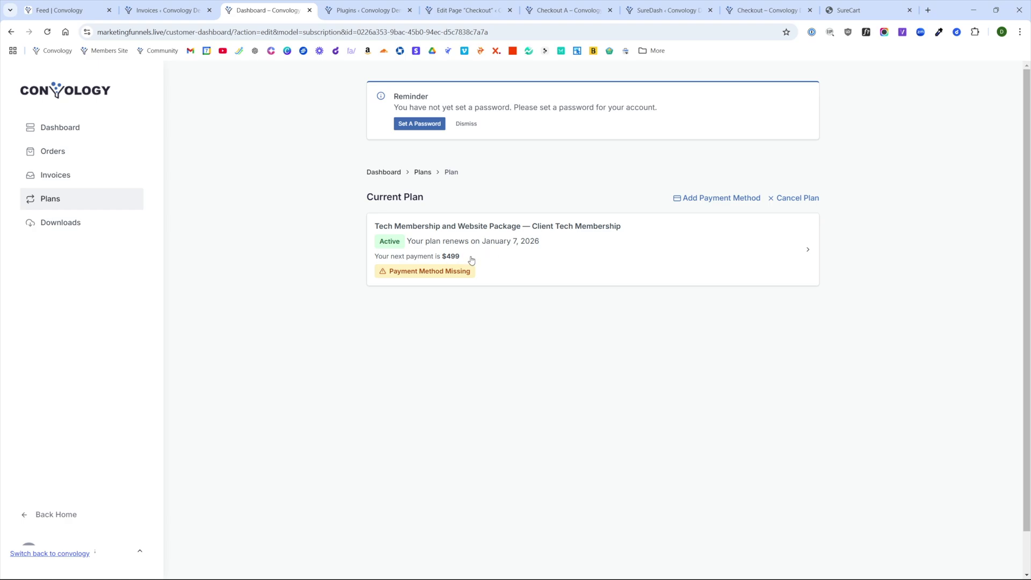
pyautogui.click(809, 252)
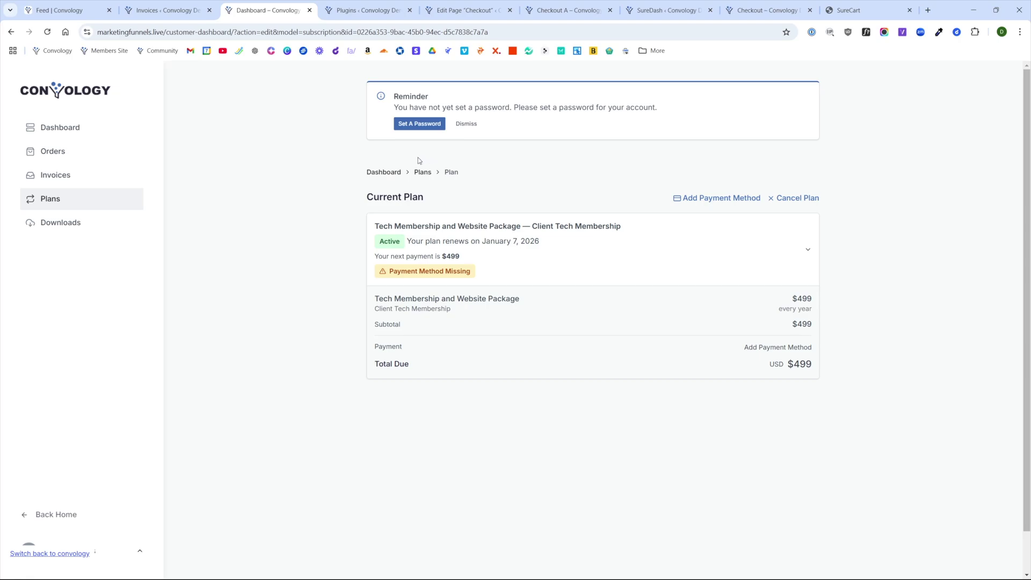
pyautogui.click(418, 127)
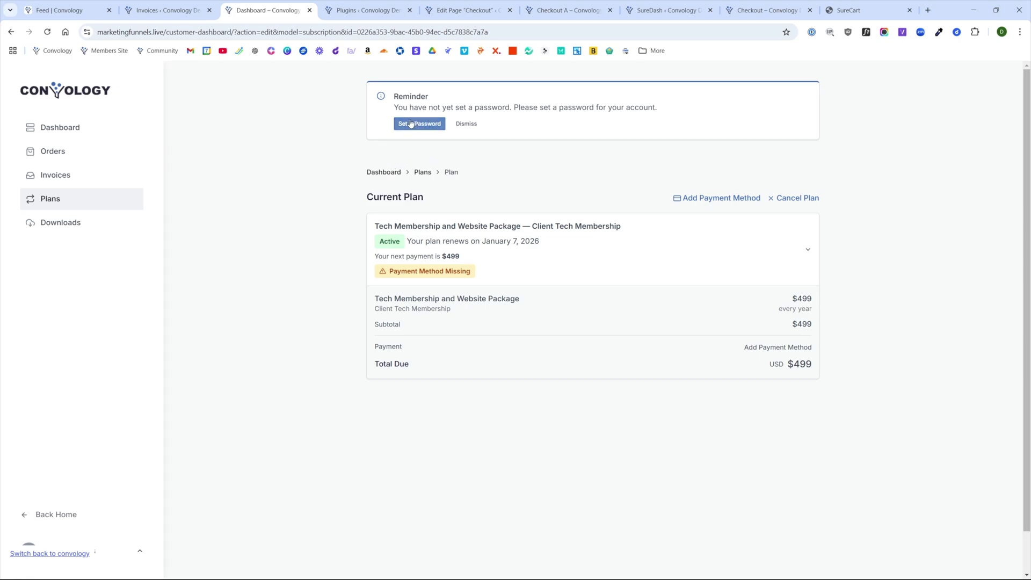
pyautogui.click(411, 124)
pyautogui.click(399, 130)
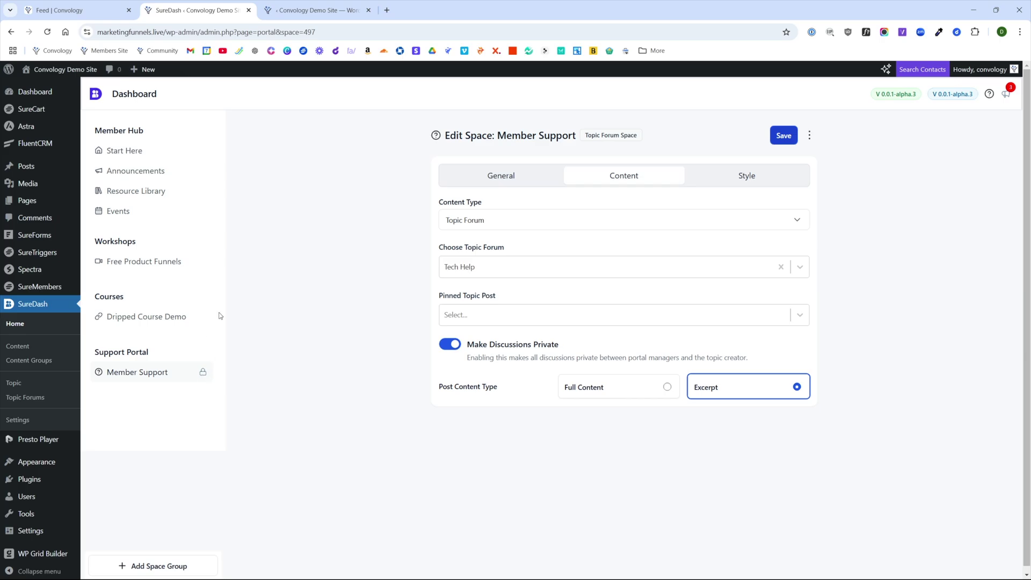
# - Review the Tech Membership access group and Member Support space, then bring up the guest portal window
pyautogui.click(317, 10)
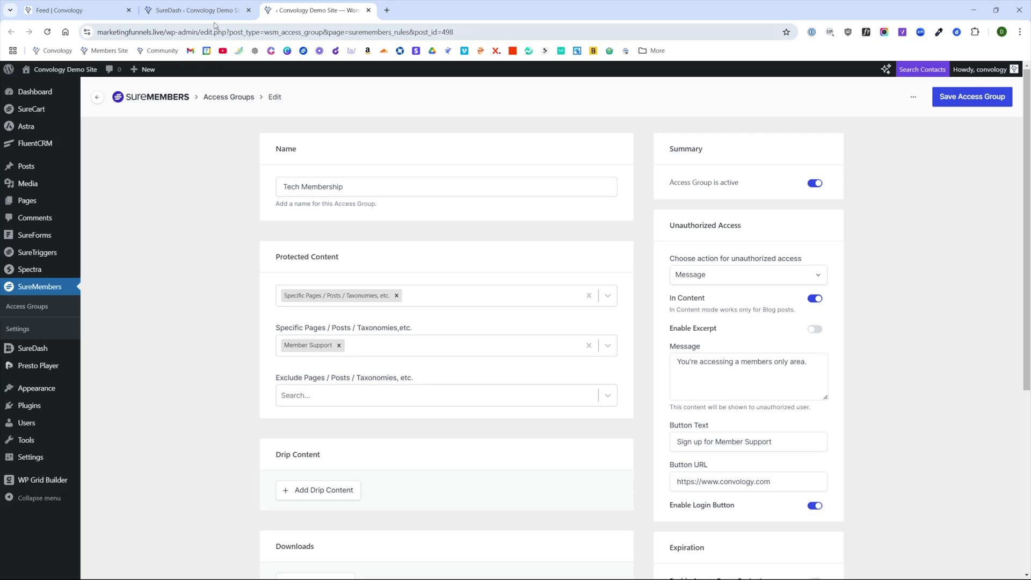
pyautogui.click(193, 9)
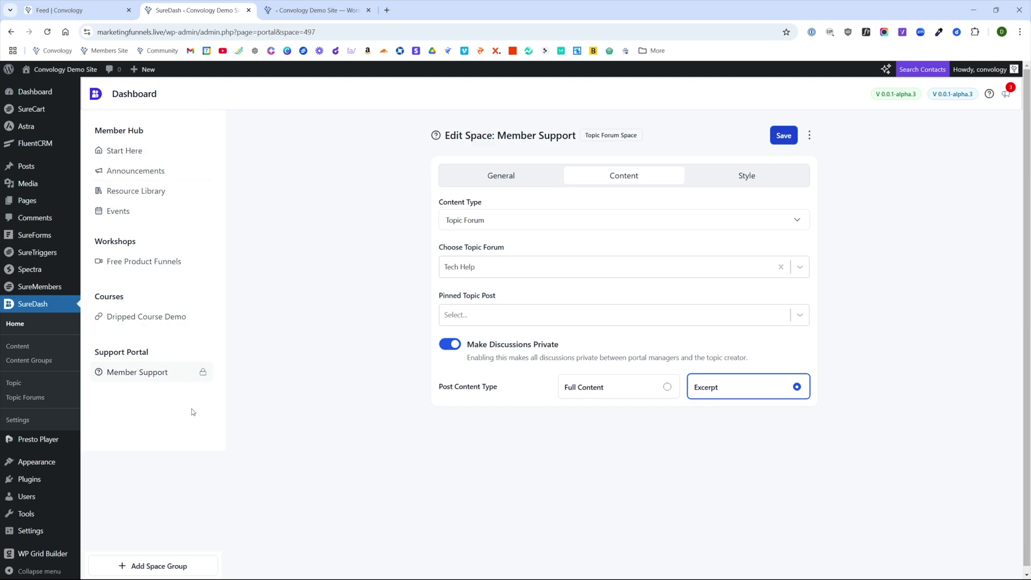
pyautogui.hotkey('alt', 'Tab')
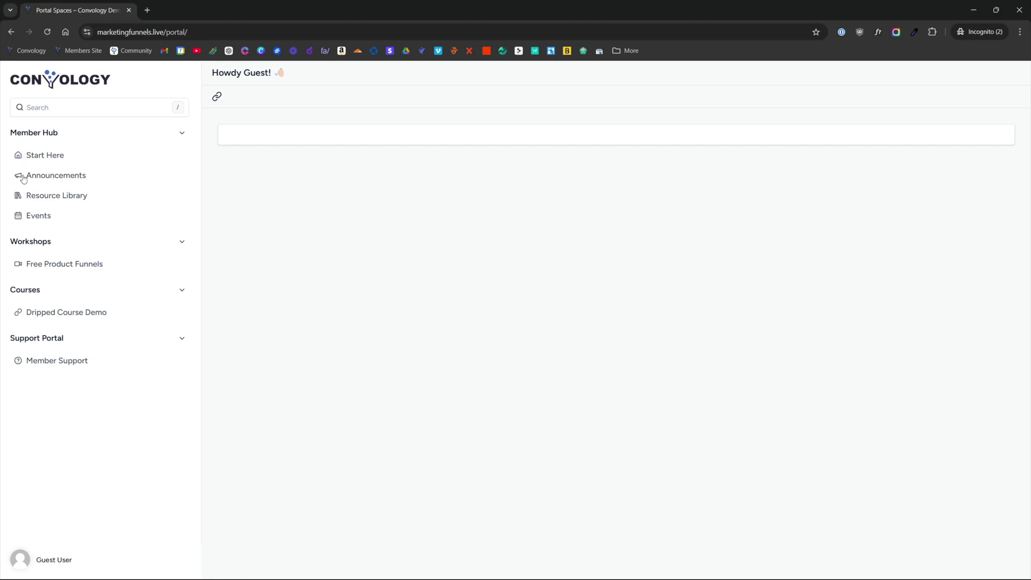
# - Open Member Support as a guest and note its members-only notice
pyautogui.click(58, 365)
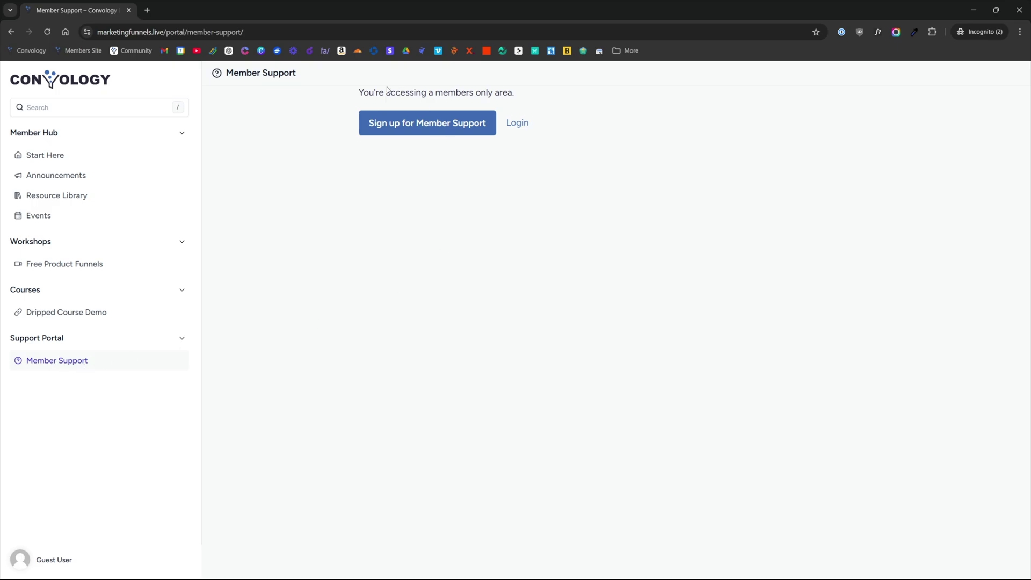
pyautogui.moveTo(348, 102); pyautogui.dragTo(524, 90)
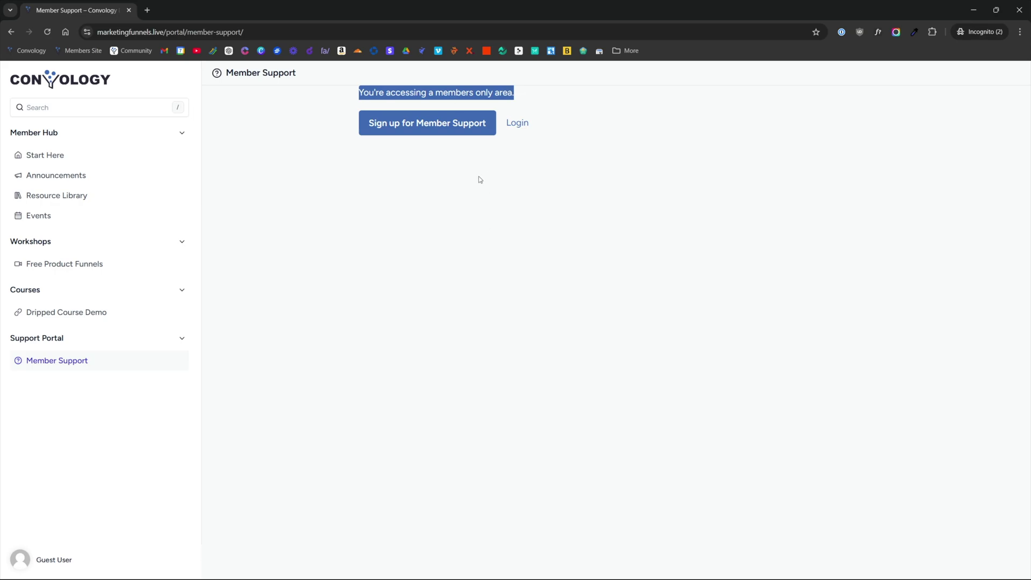
pyautogui.click(534, 153)
# - Log in to the SureDash portal as the customer
pyautogui.click(518, 123)
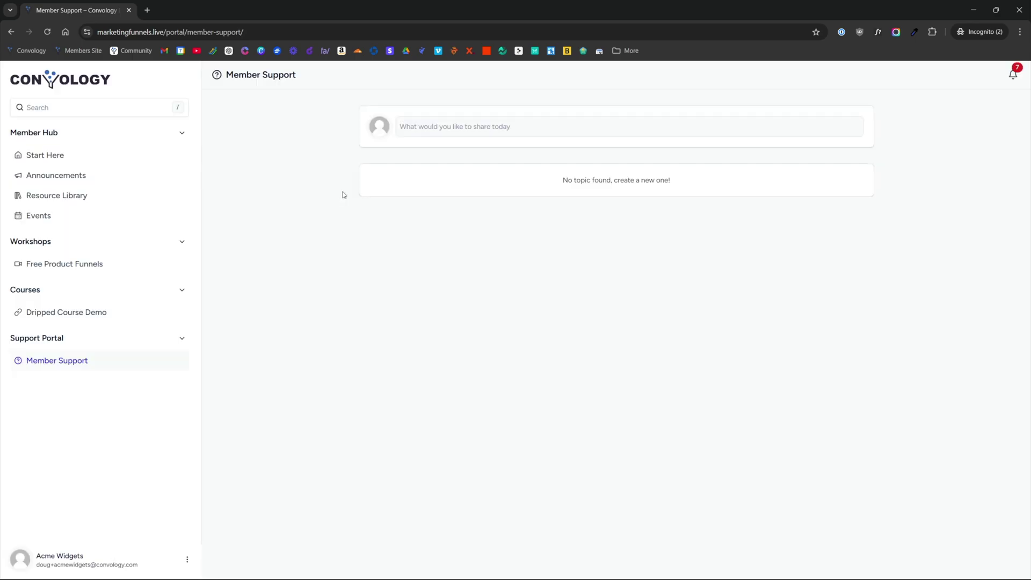
pyautogui.click(447, 133)
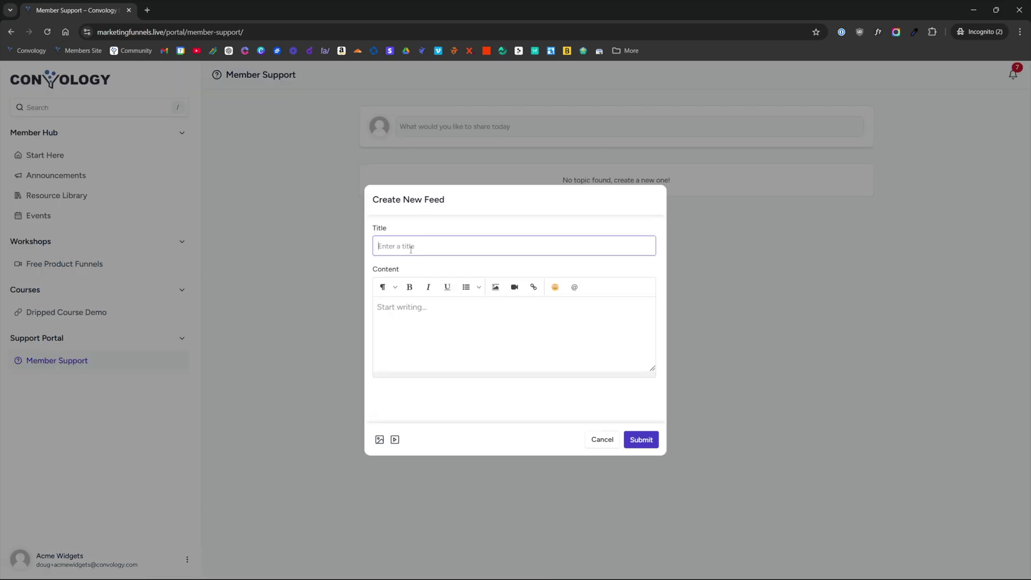
pyautogui.click(281, 127)
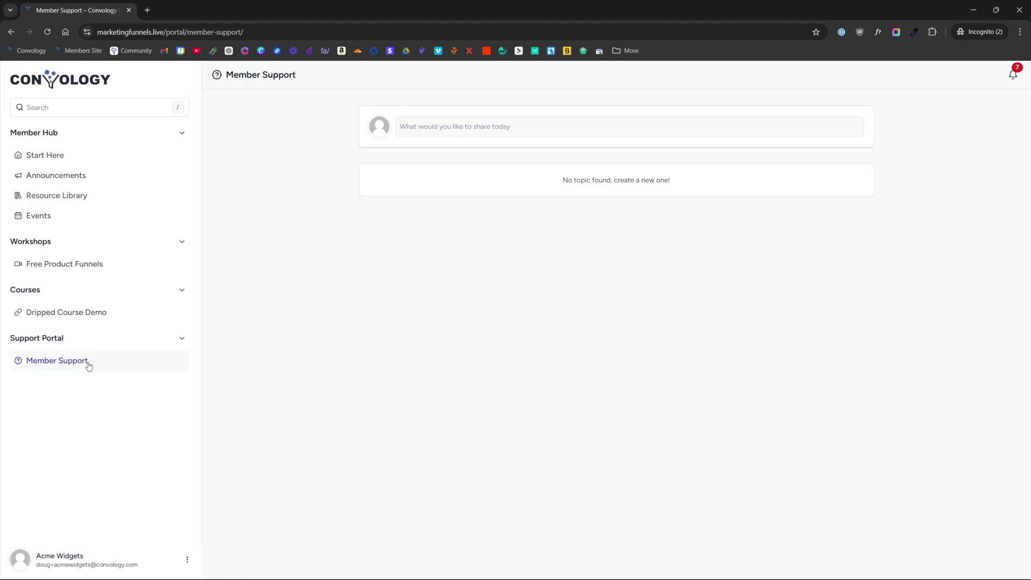
# - Post the topic 'How do I access my site?' with content 'I need some help thanks'
pyautogui.click(454, 133)
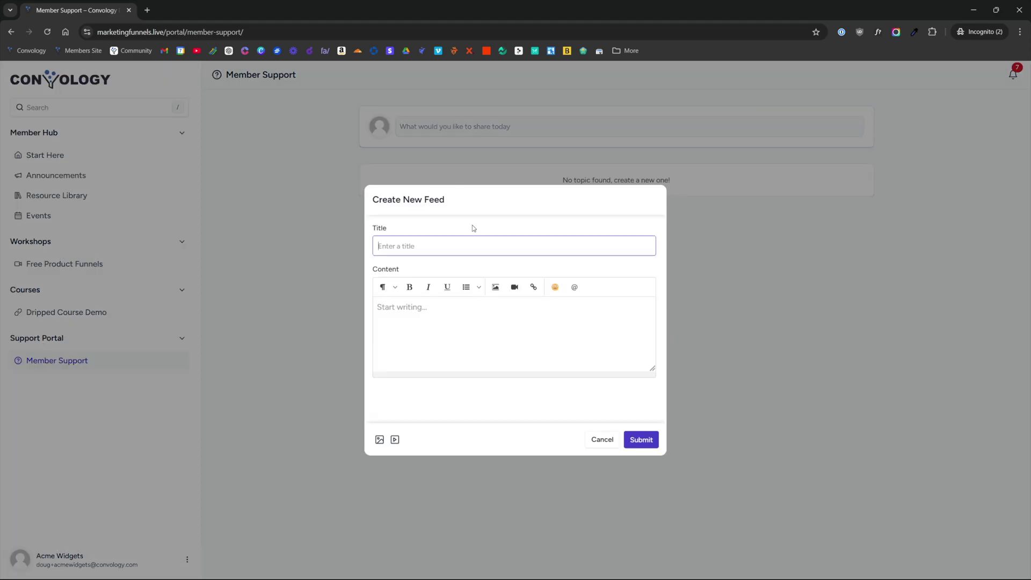
pyautogui.write('How do I access my')
pyautogui.write('site?')
pyautogui.click(510, 333)
pyautogui.write('I need some help thanks')
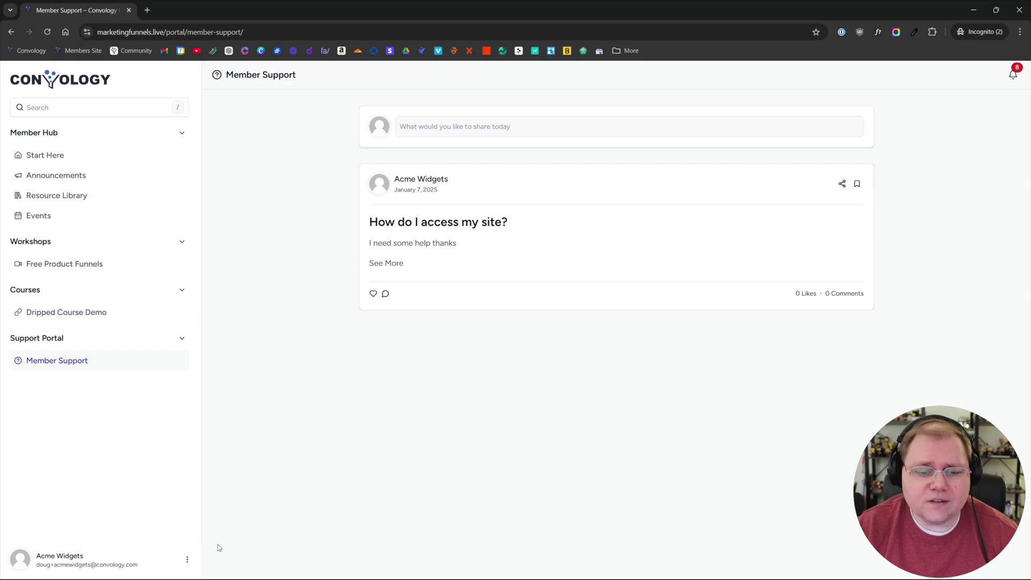
pyautogui.click(187, 561)
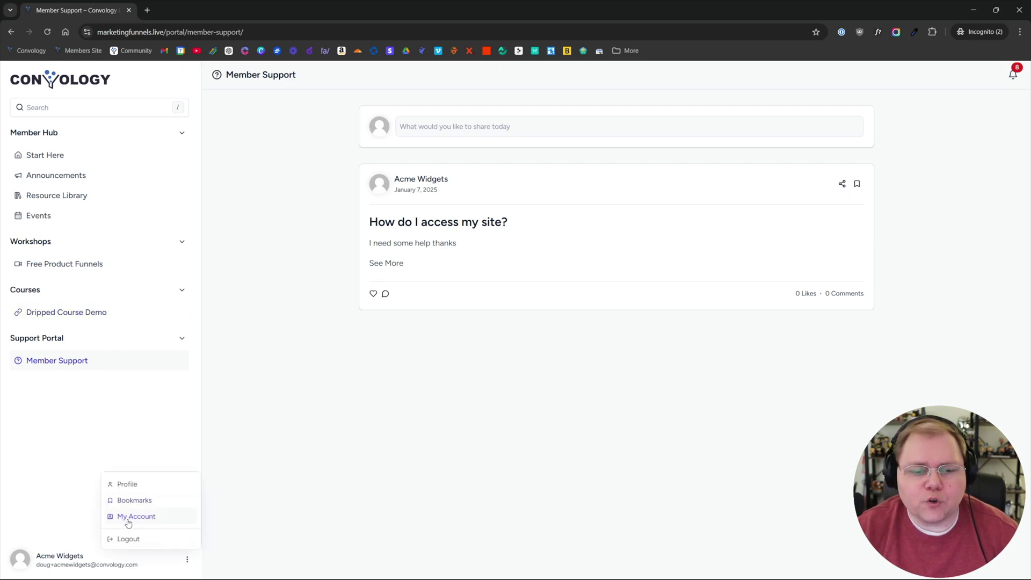
# - Open My Account to see the $1,999 invoice marked Paid, then return to the portal home
pyautogui.click(133, 520)
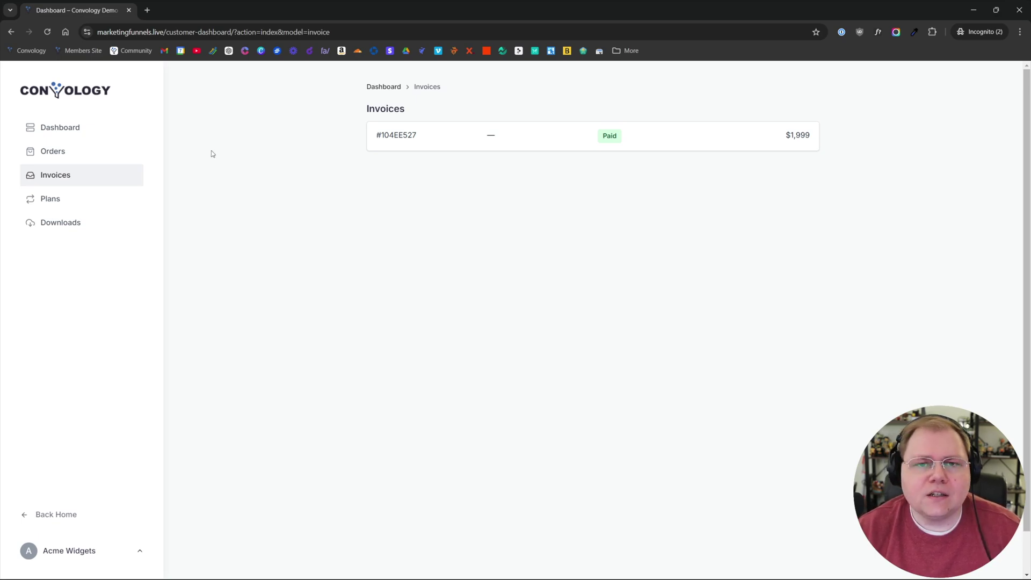
pyautogui.click(55, 95)
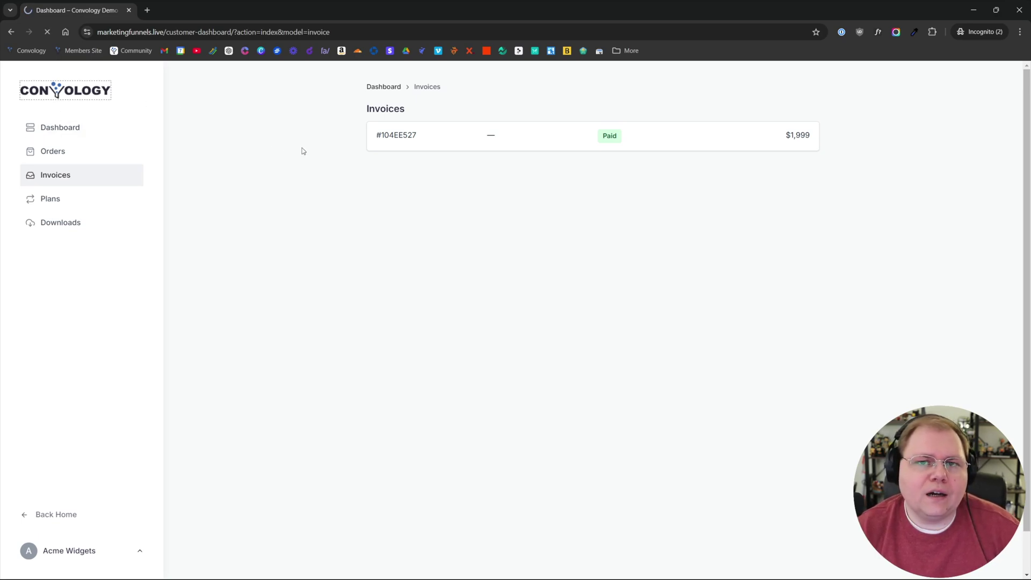